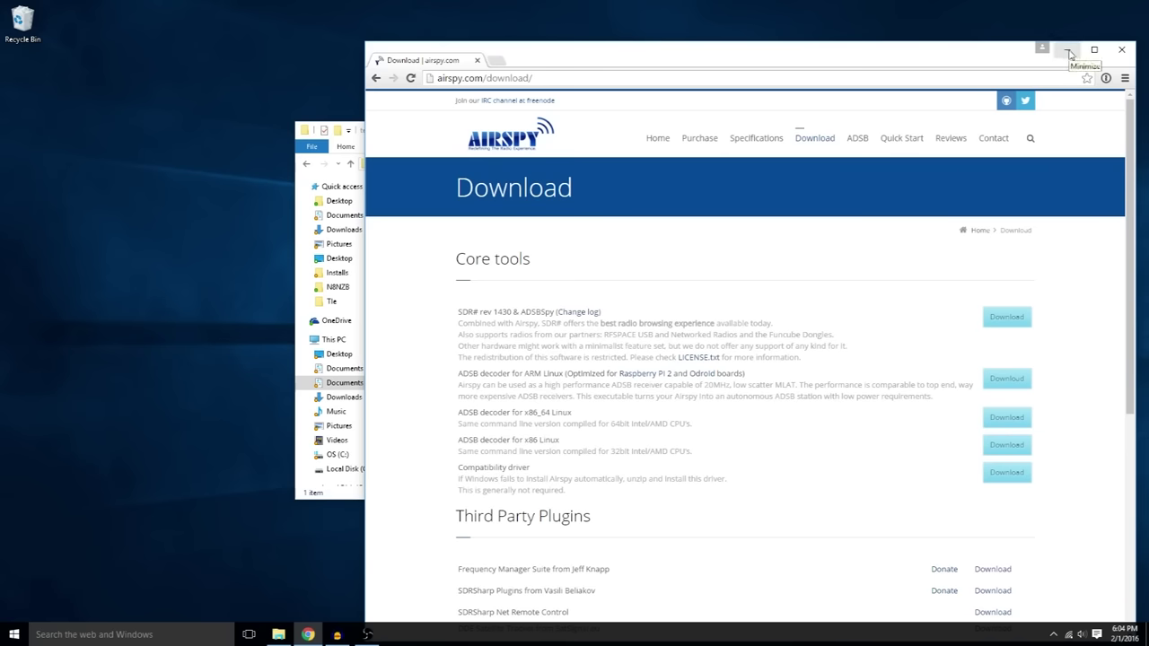
click(1068, 54)
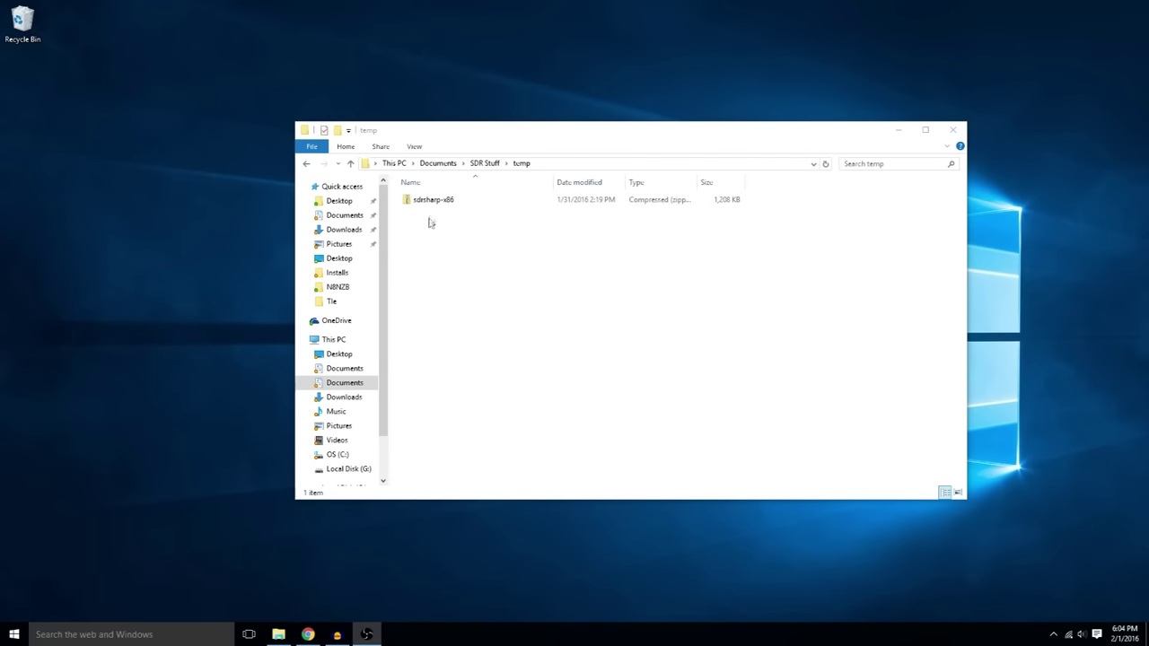
- Extract the sdrsharp-x86 zip into an sdrsharp-x86 folder holding 37 items, including install-rtlsdr
drag(431, 200, 454, 260)
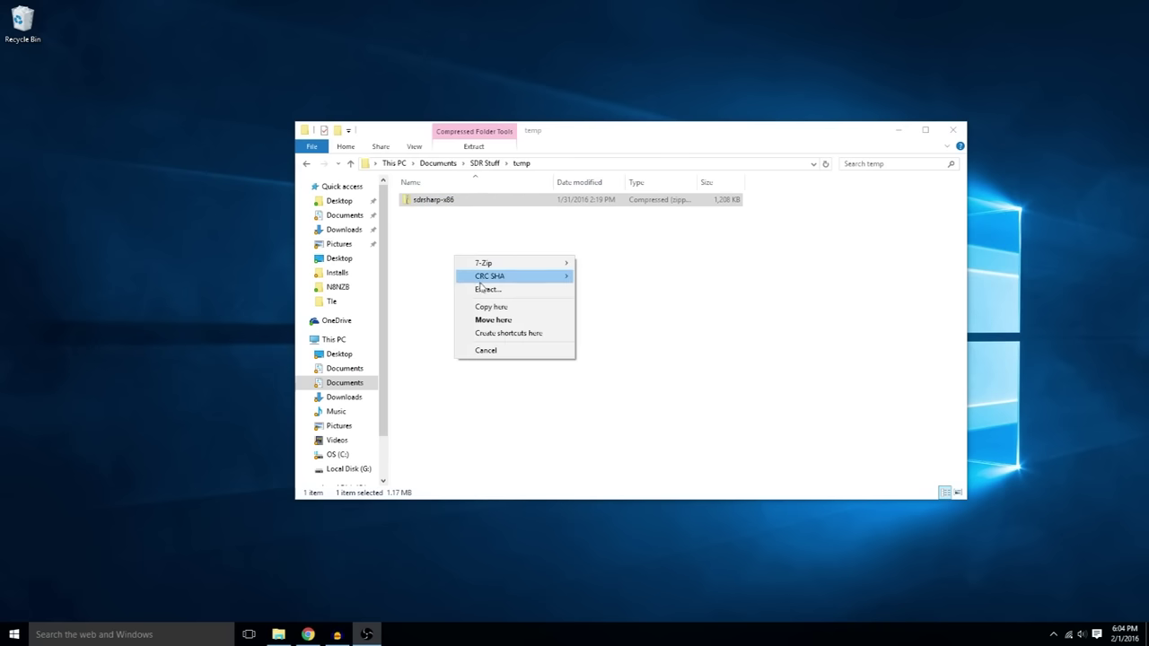
click(490, 275)
click(686, 437)
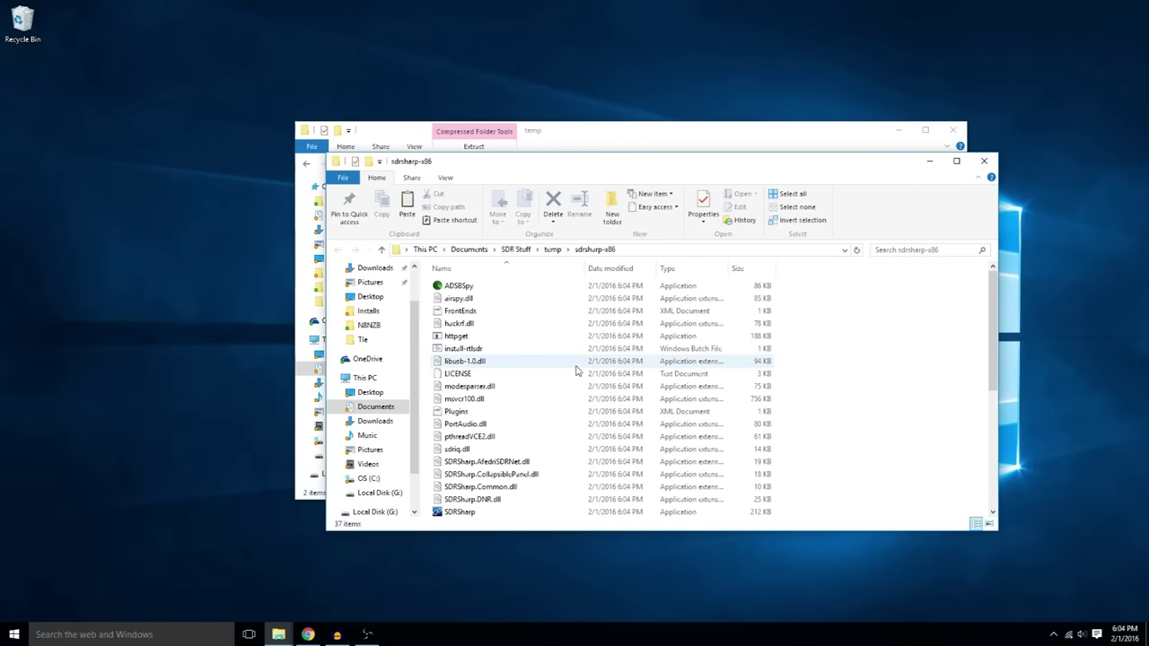
mouse_move(578, 369)
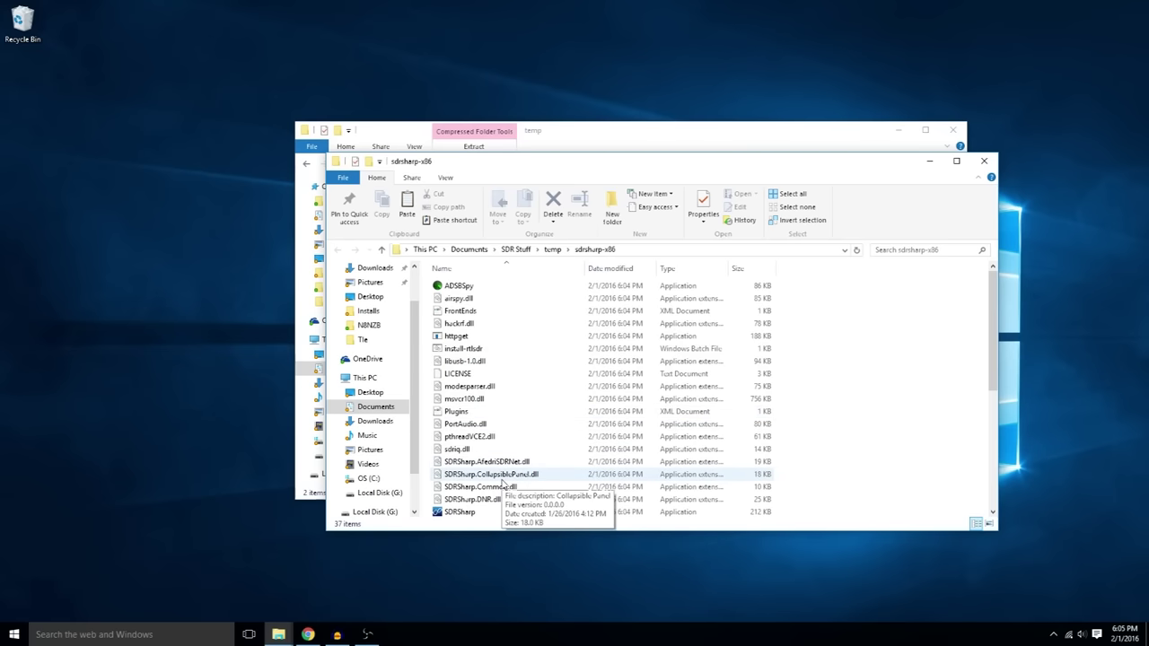
- Look through the 37 extracted sdrsharp-x86 files, then bring up Windows search
scroll(541, 466, down, 6)
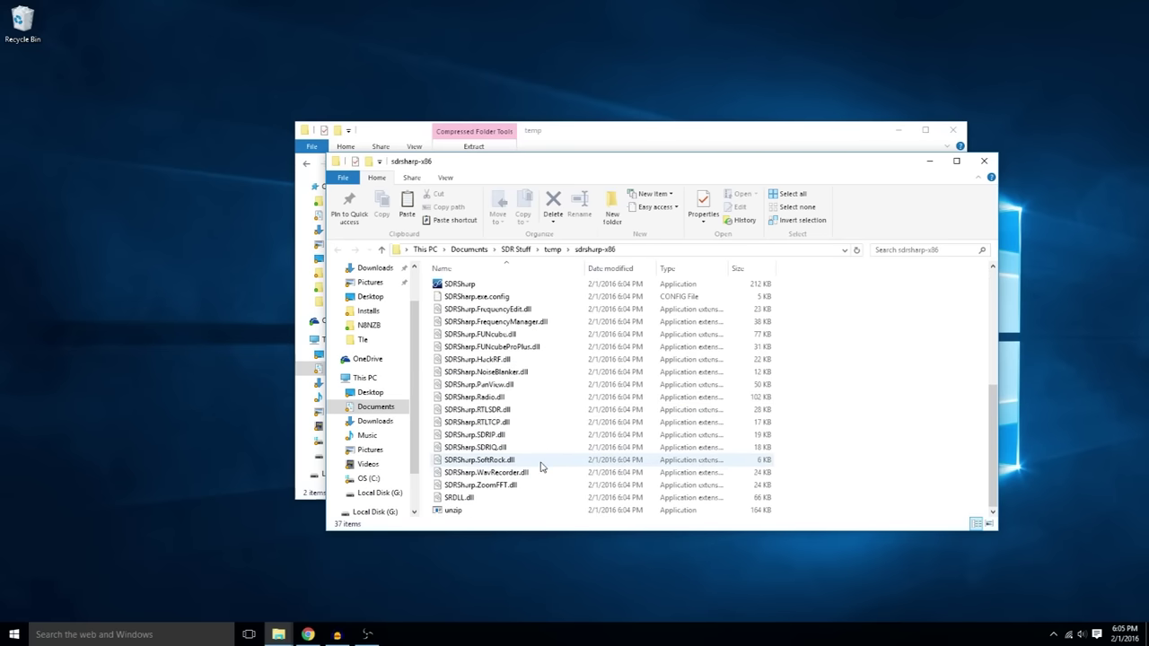
scroll(542, 466, up, 6)
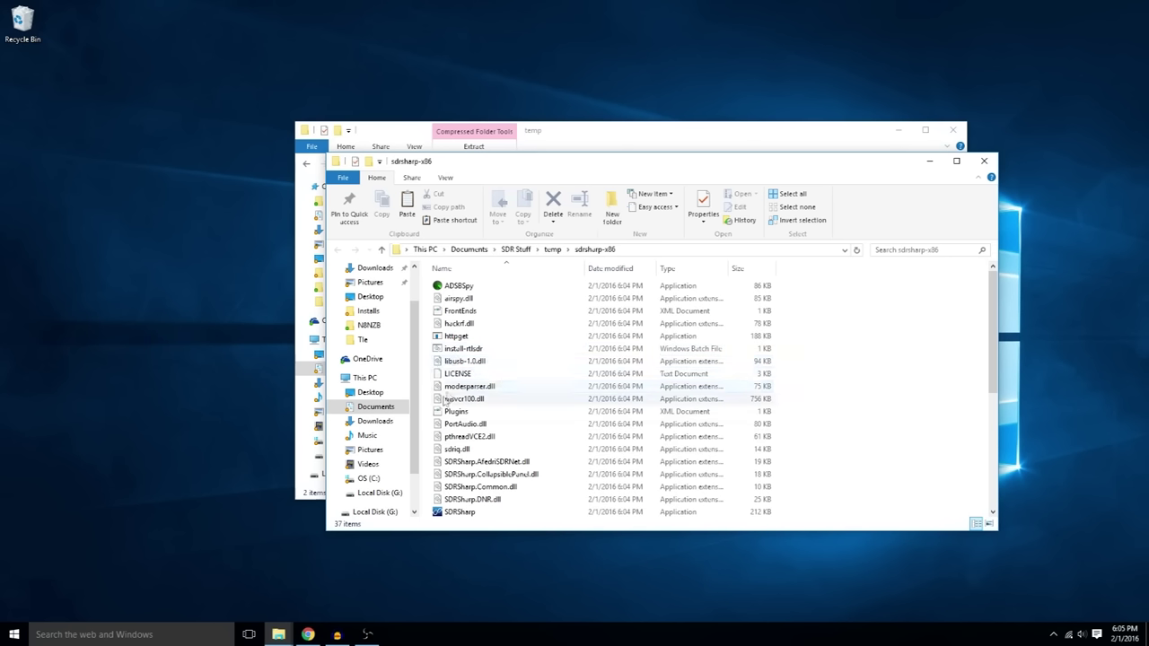
click(187, 630)
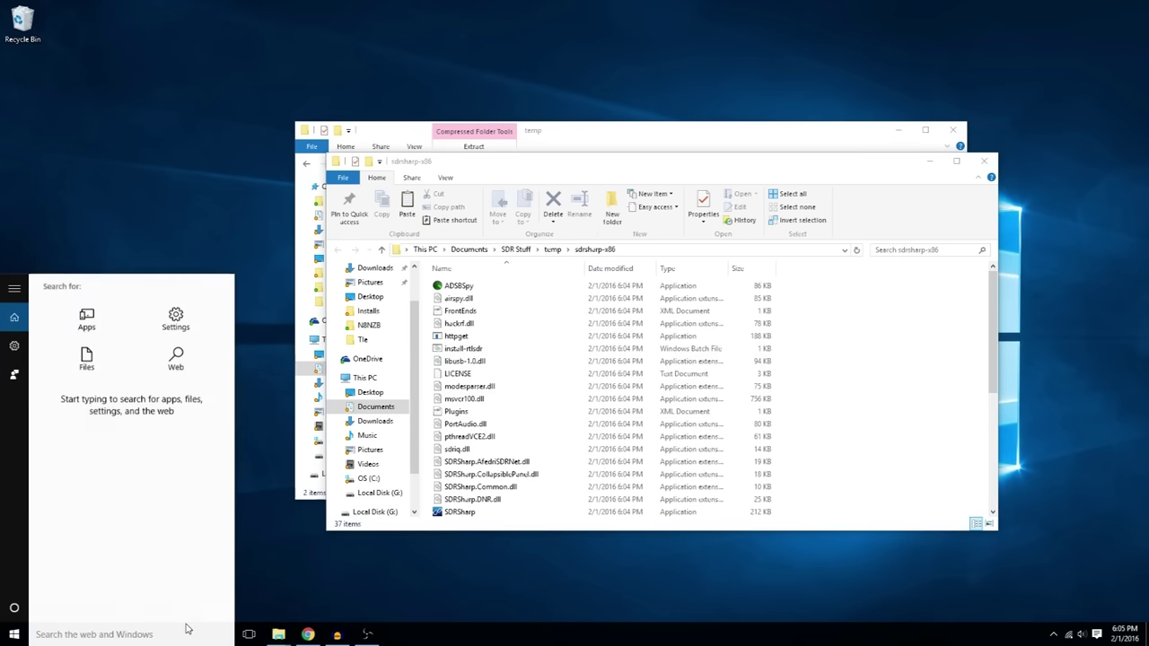
- Launch an administrator Command Prompt from a cmd search and begin a cd into the user folder
text(cmd)
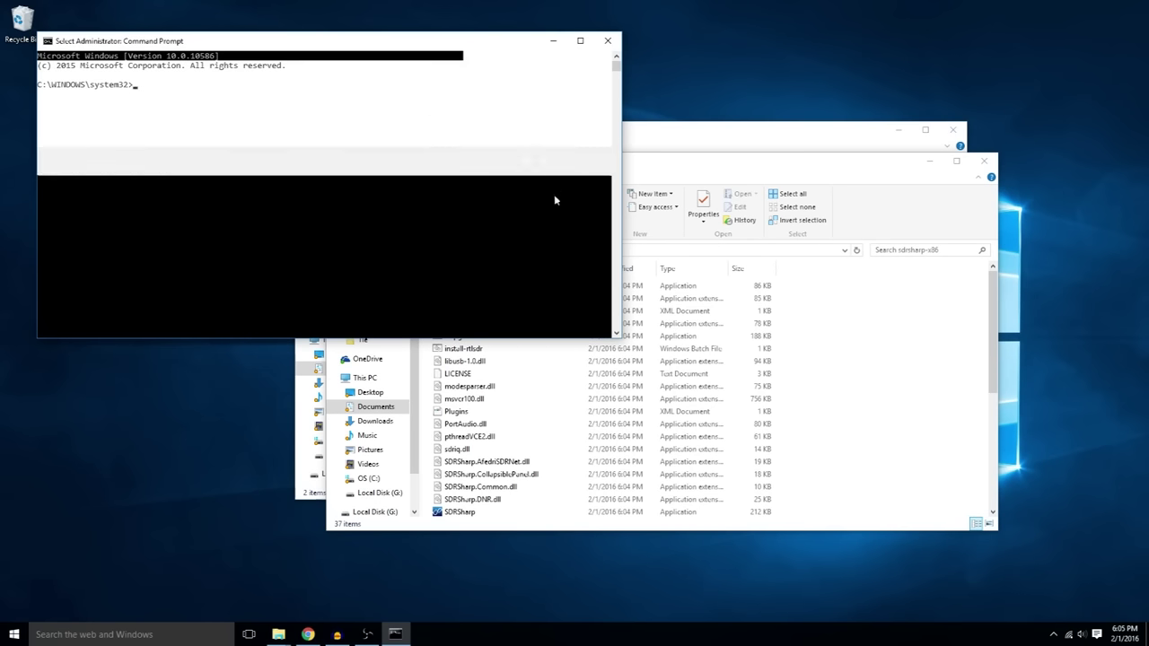
drag(392, 42, 612, 290)
text(cd downlevel)
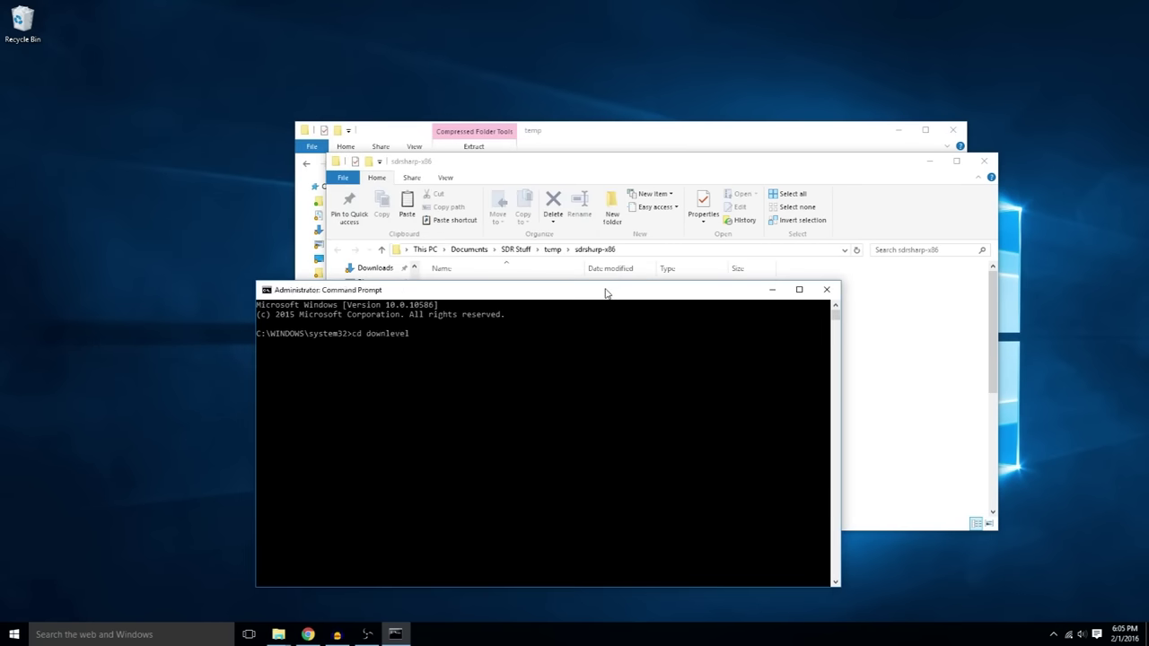
key(BackSpace)
key(BackSpace)
key(BackSpace)
key(BackSpace)
key(BackSpace)
key(BackSpace)
key(BackSpace)
key(BackSpace)
text(\users\Jim\do)
- Tab-complete the path Documents\SDR Stuff\temp\sdrsharp-x86 and change into that folder
key(BackSpace)
key(BackSpace)
key(Tab)
text(\S)
key(Tab)
text(\)
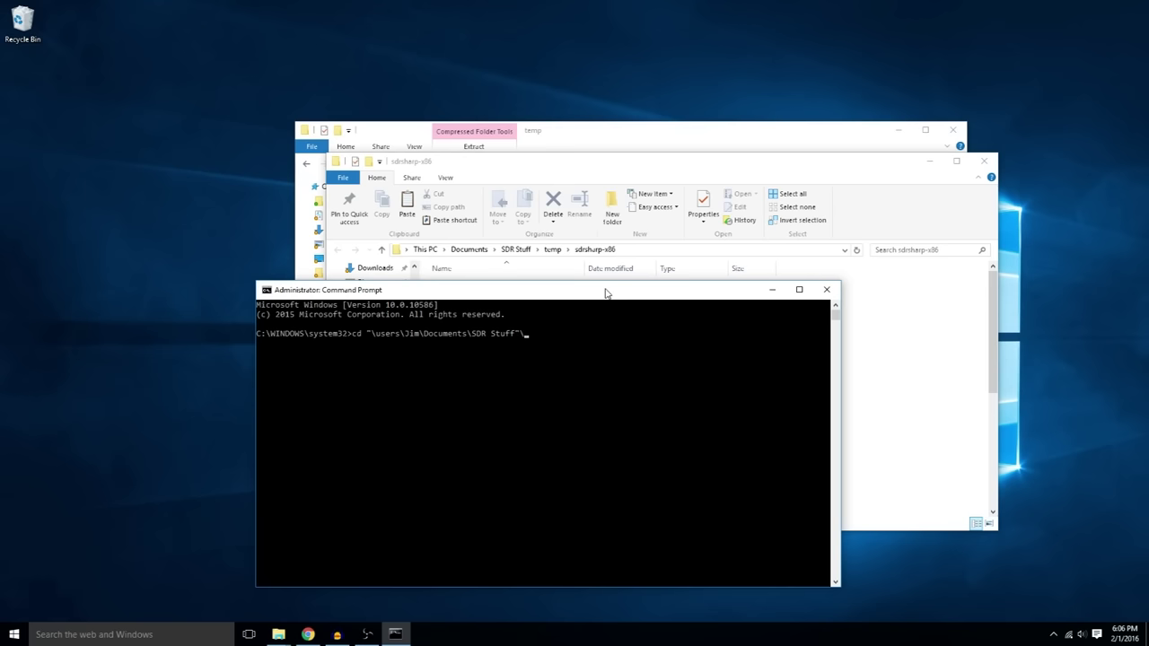
text(t)
key(Tab)
text(\)
key(Tab)
key(Return)
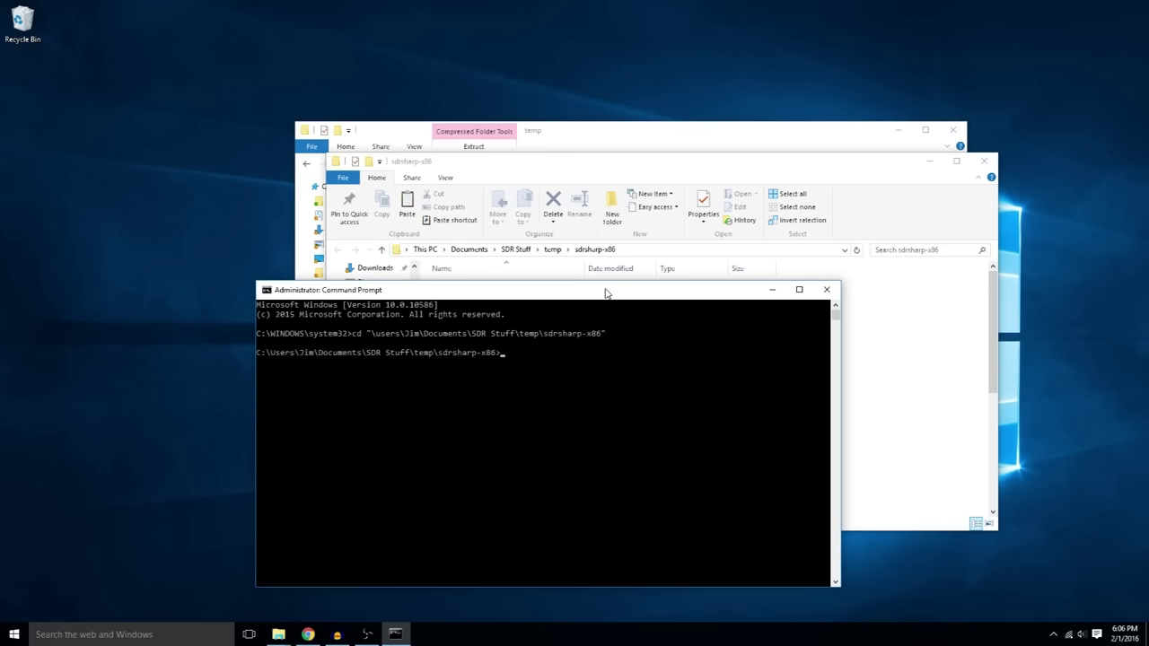
drag(605, 293, 650, 372)
- Run install-rtlsdr.bat to fetch zadig.exe and the rtl-sdr driver files, then close the prompt
text(inst)
key(Tab)
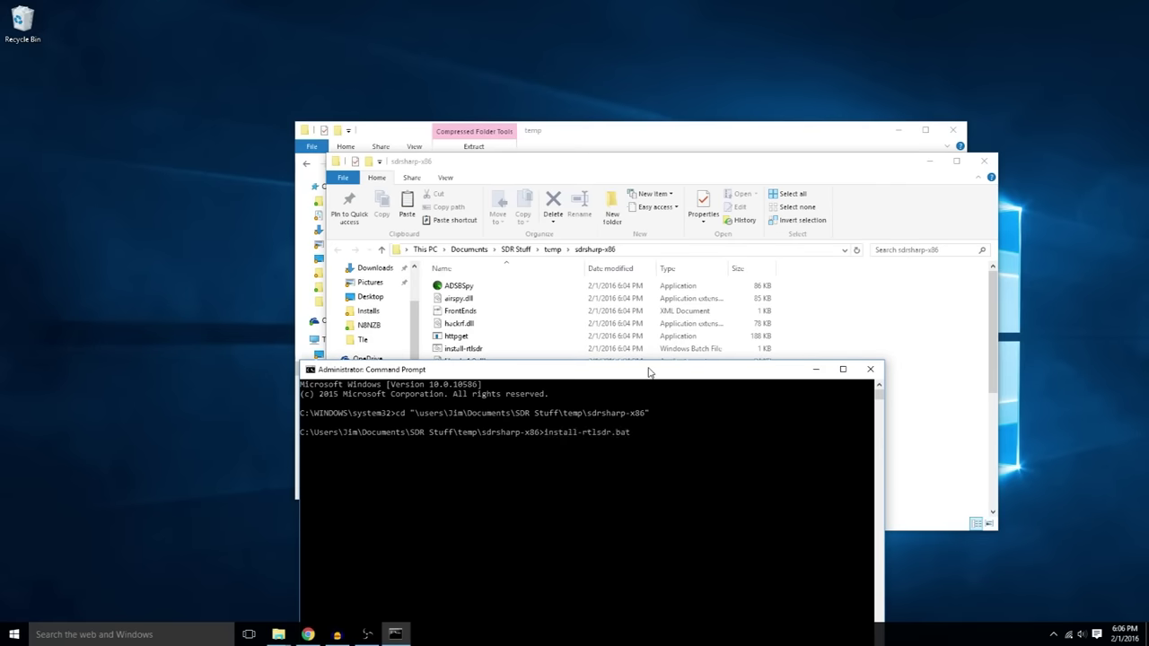
drag(650, 371, 643, 285)
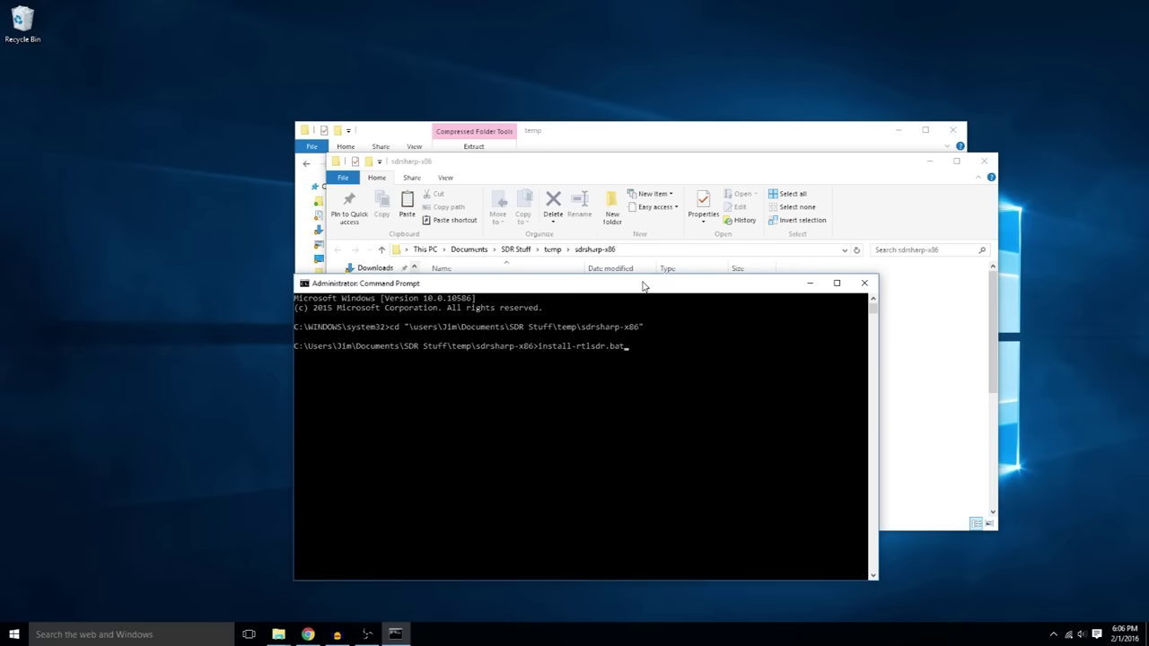
key(Return)
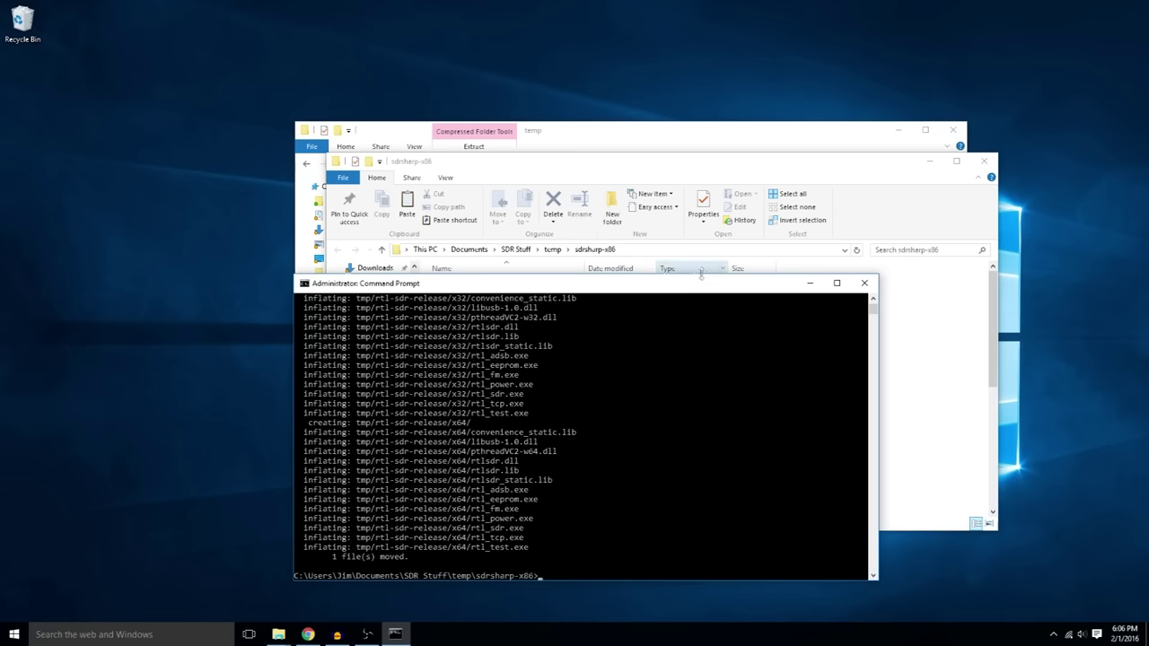
scroll(721, 368, up, 2)
scroll(721, 369, up, 2)
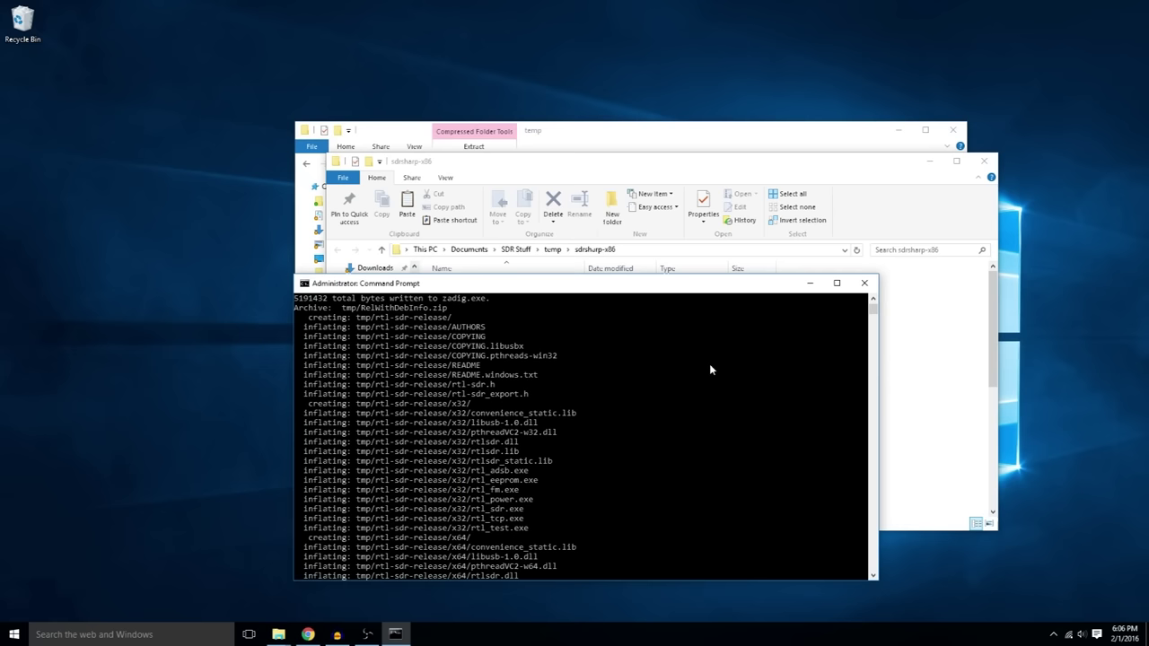
click(865, 283)
- Confirm zadig and rtlsdr.dll now appear in sdrsharp-x86, then launch Zadig
scroll(608, 413, down, 5)
scroll(609, 413, up, 5)
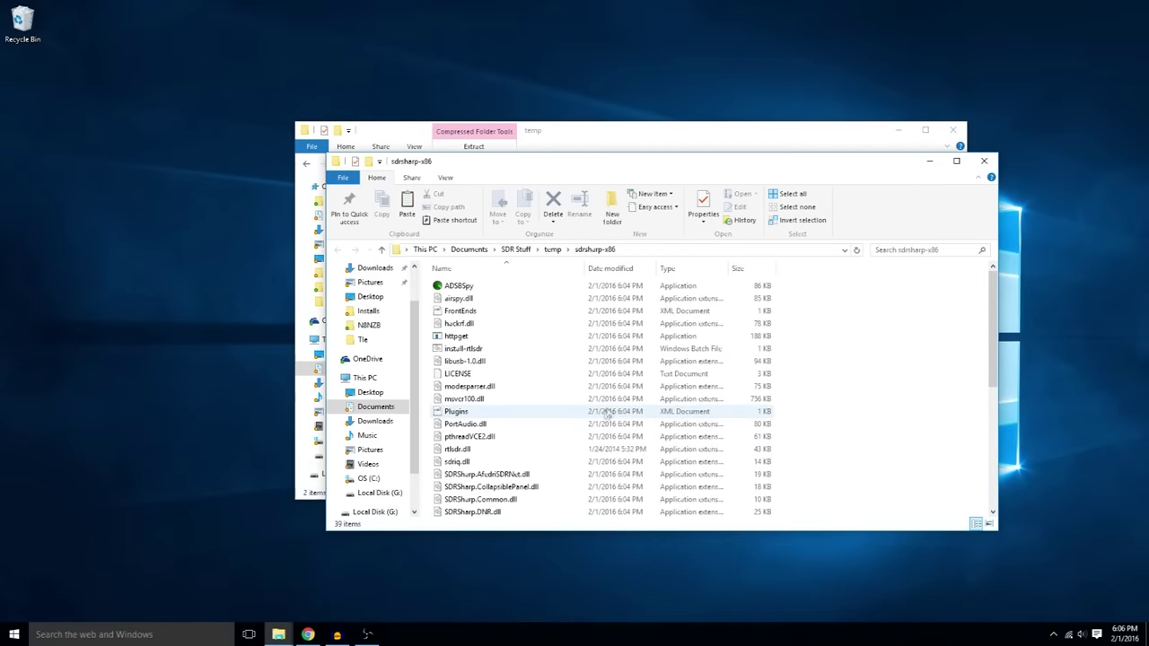
scroll(609, 413, down, 5)
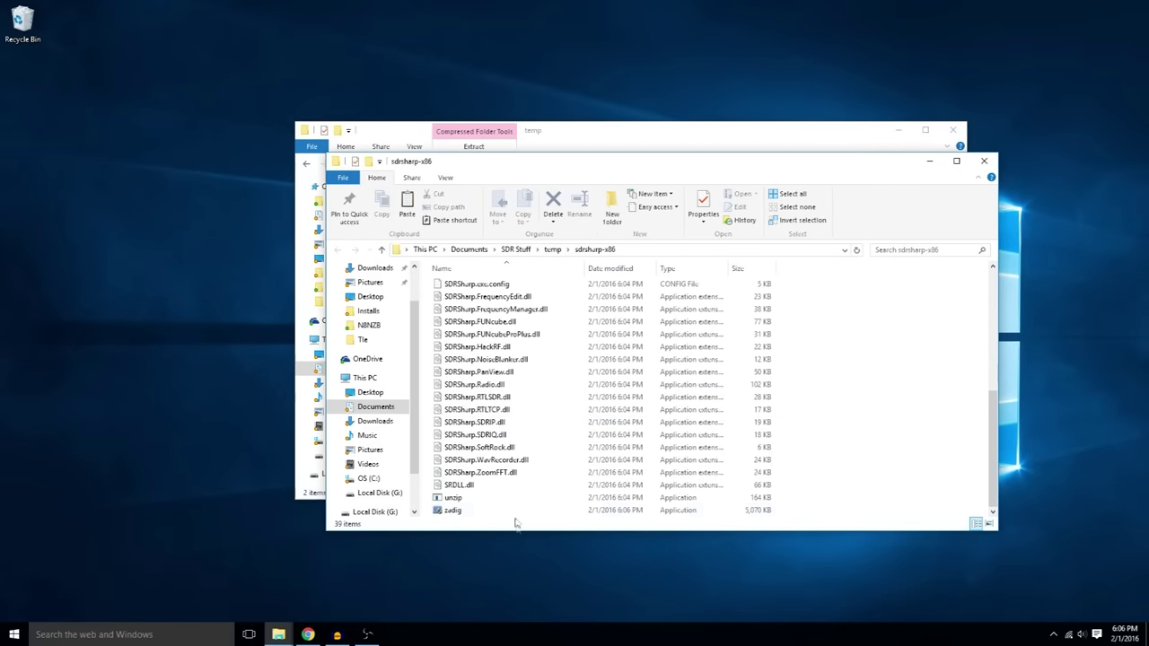
mouse_move(454, 513)
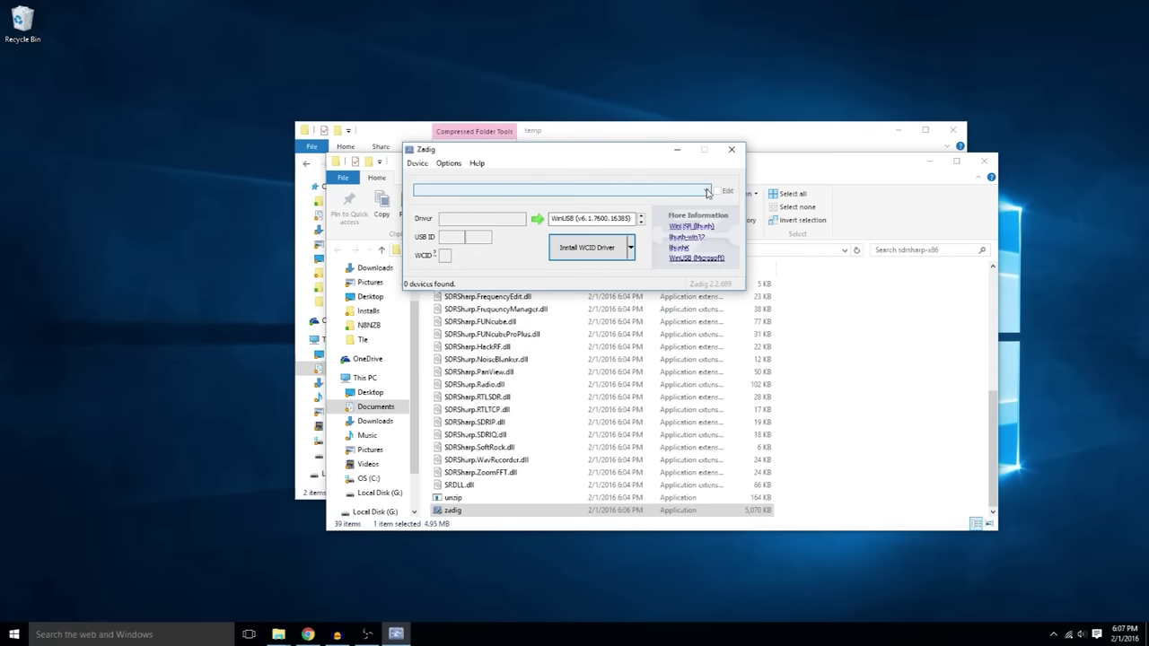
click(708, 191)
click(707, 191)
click(708, 191)
click(708, 192)
click(708, 192)
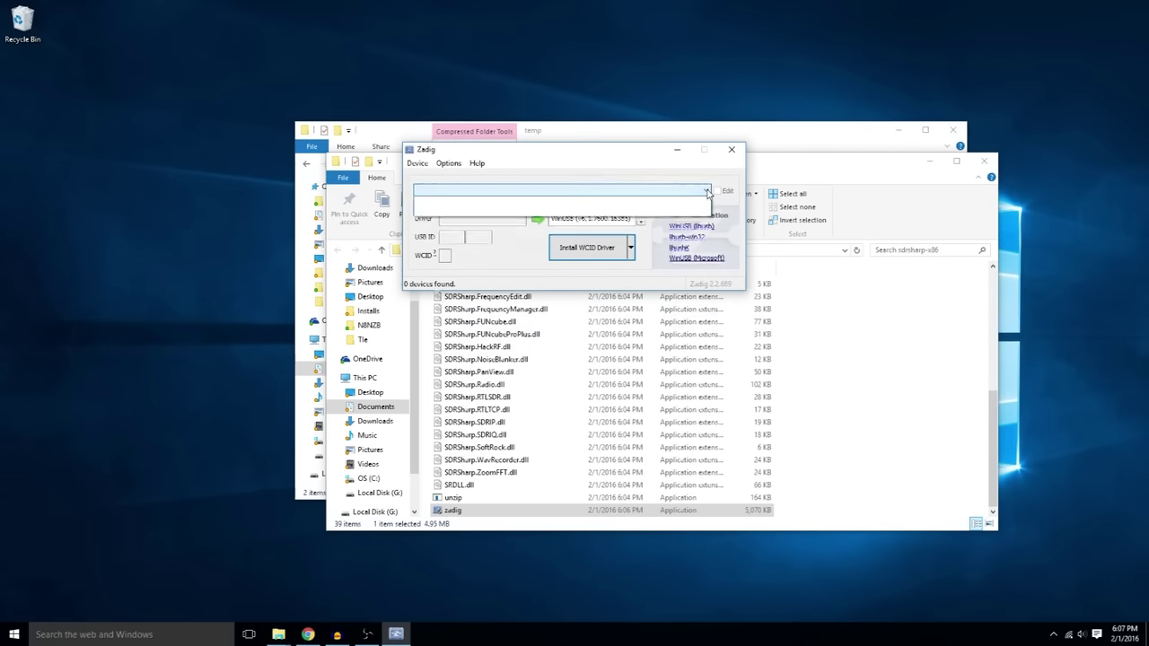
click(707, 192)
click(707, 192)
click(708, 192)
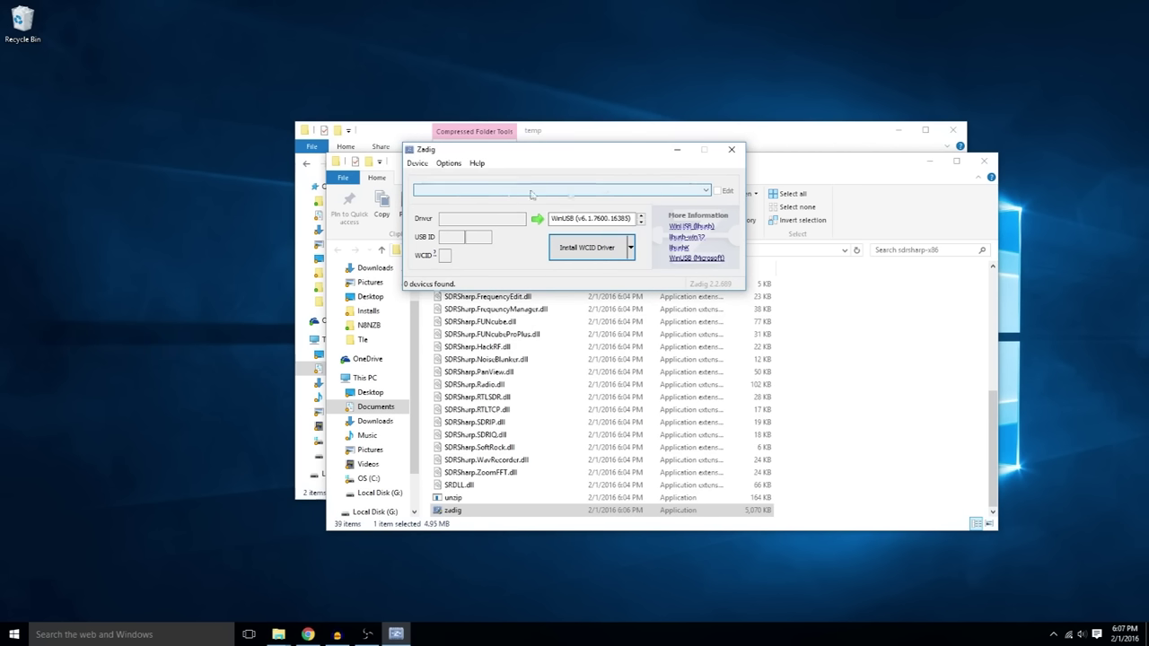
click(707, 191)
click(707, 192)
click(569, 253)
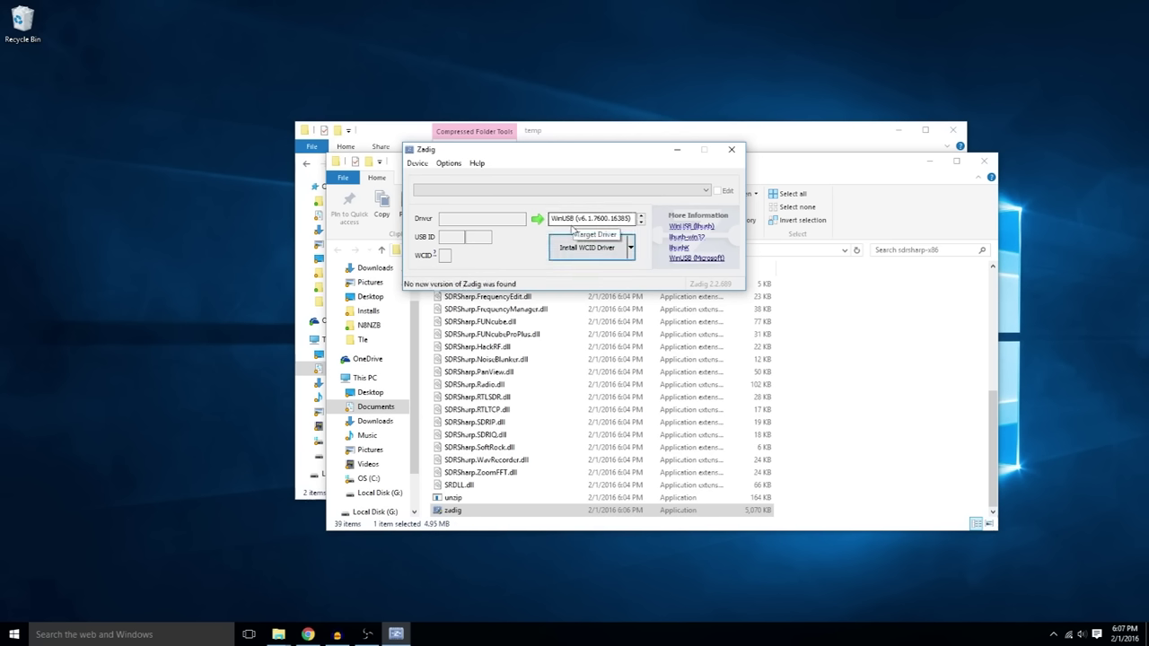
- Show all USB devices through Options and select RTL2838UHIDIR among the 12 listed
click(423, 166)
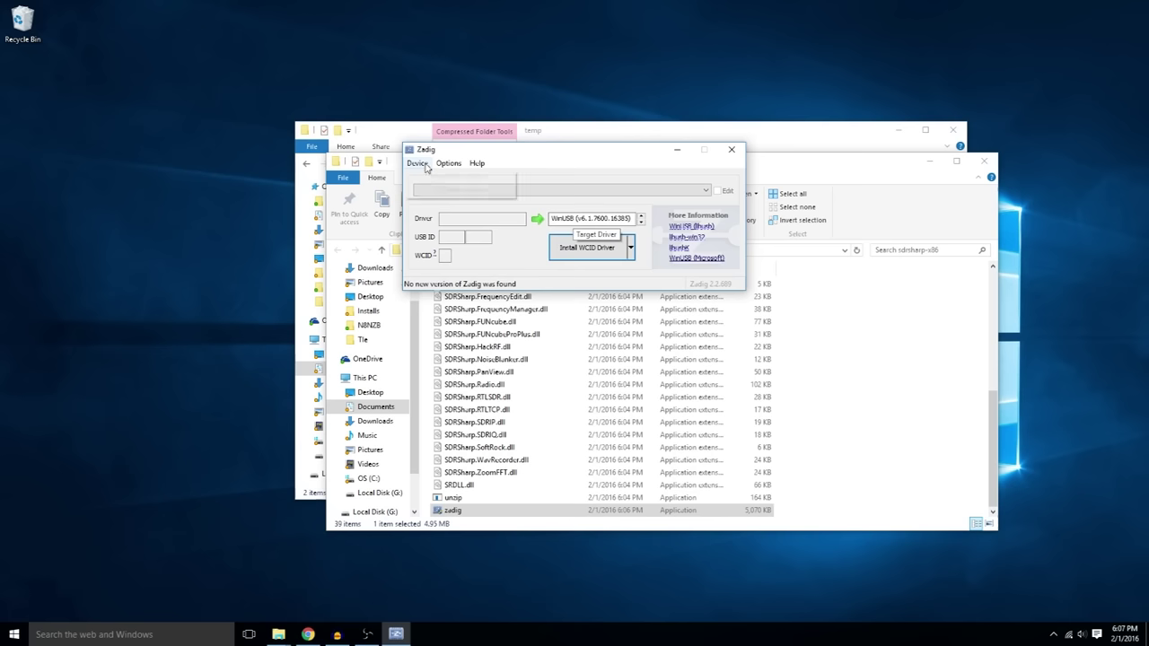
mouse_move(448, 163)
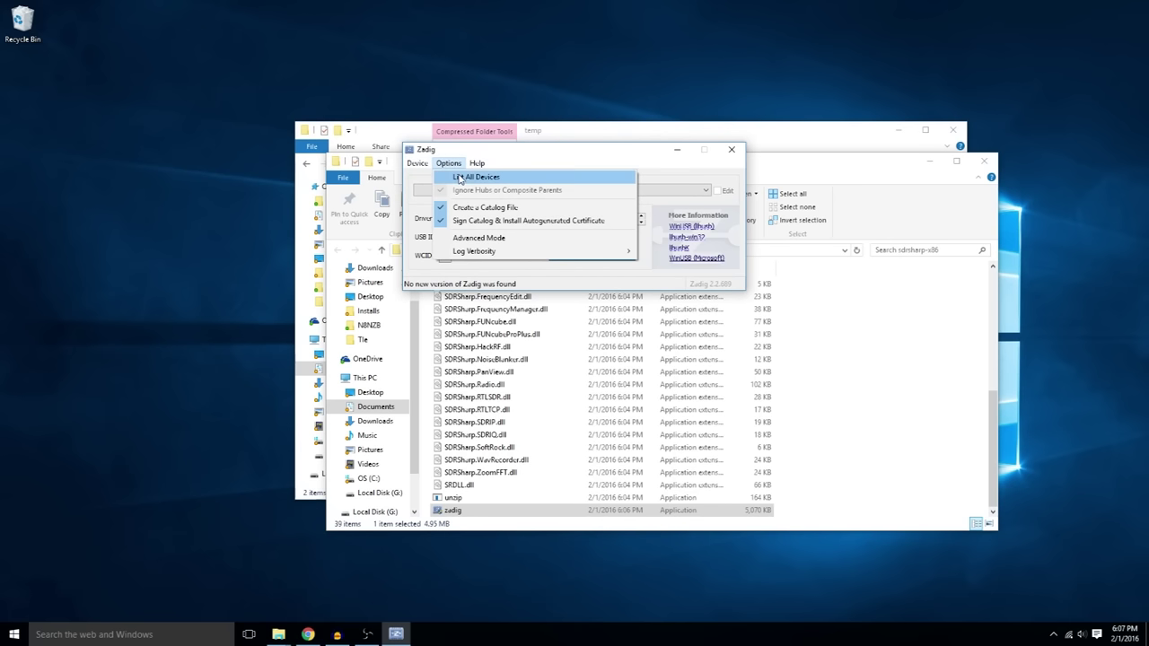
click(459, 178)
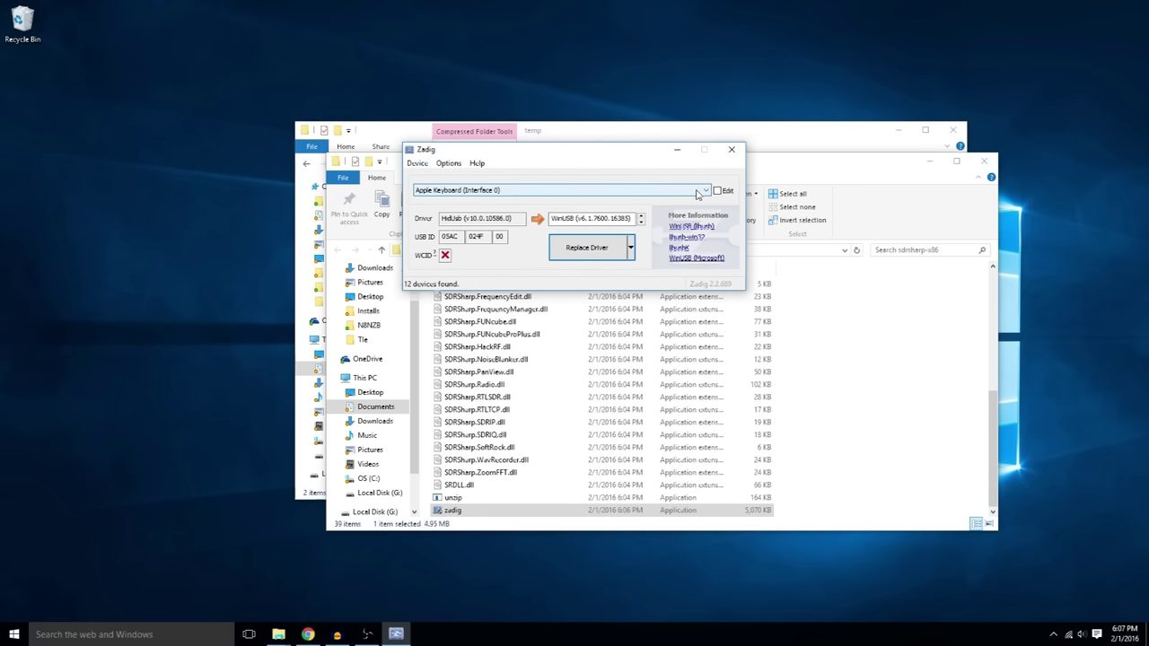
click(702, 191)
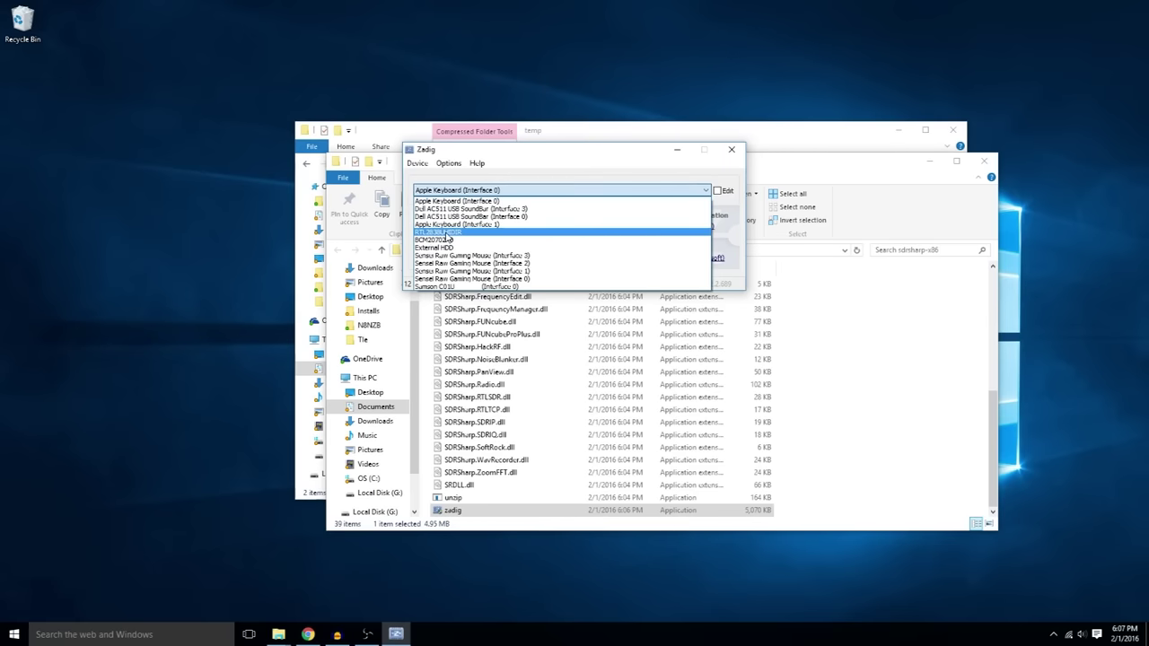
click(449, 232)
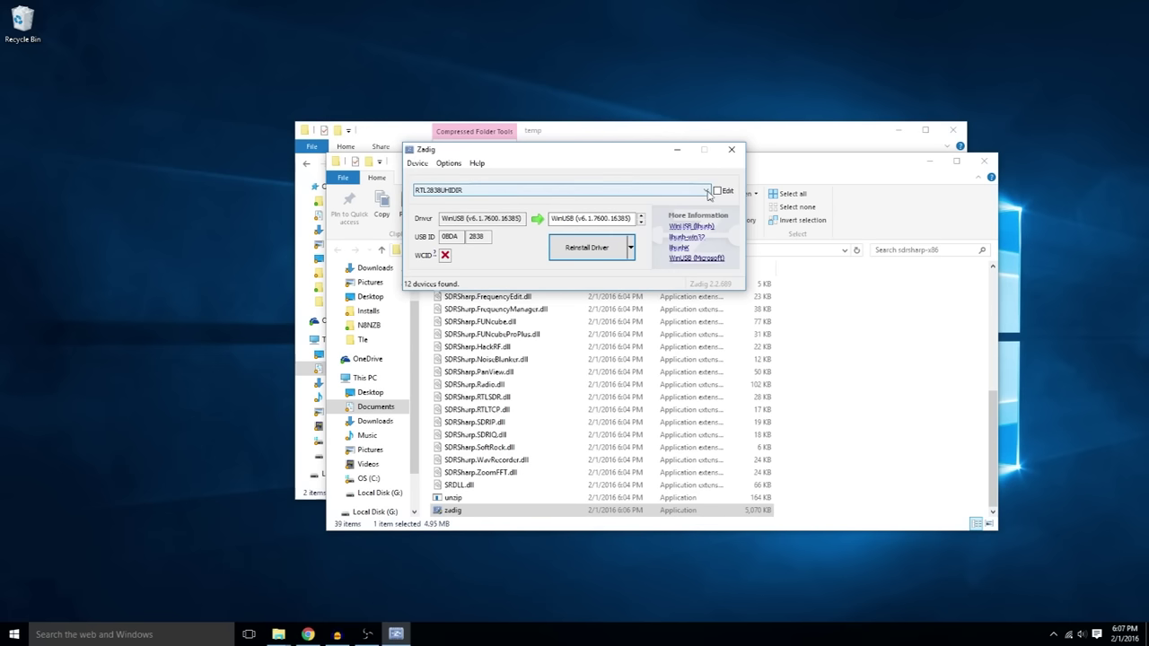
- Reselect RTL2838UHIDIR to confirm it uses the WinUSB driver, then close Zadig
click(449, 162)
click(453, 165)
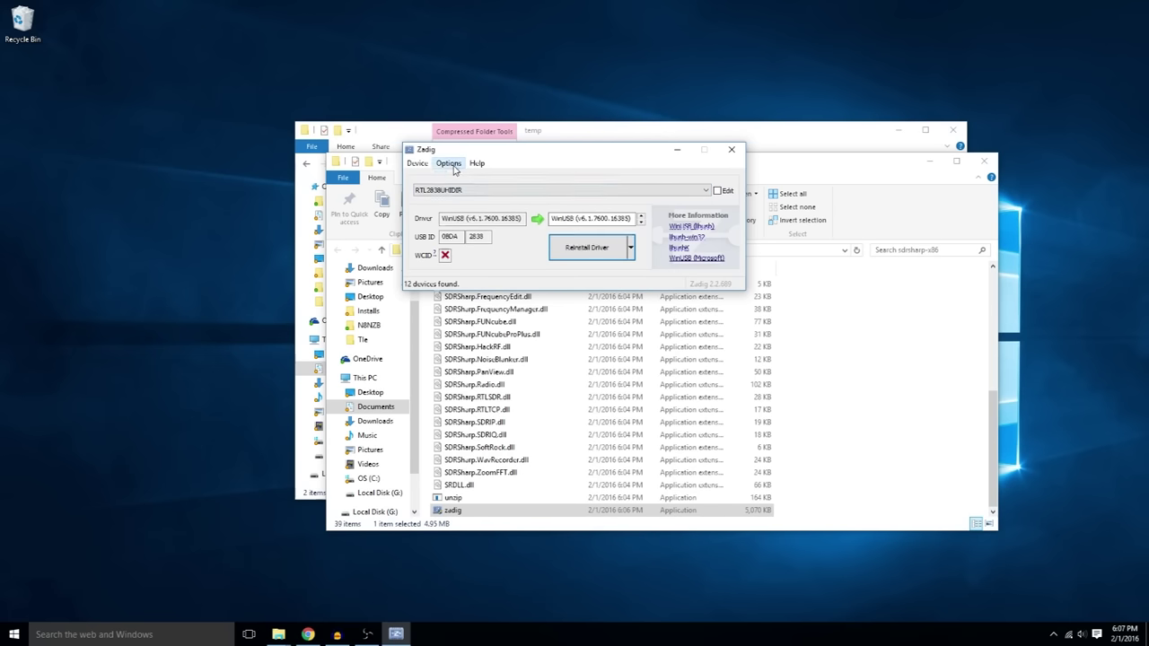
click(706, 191)
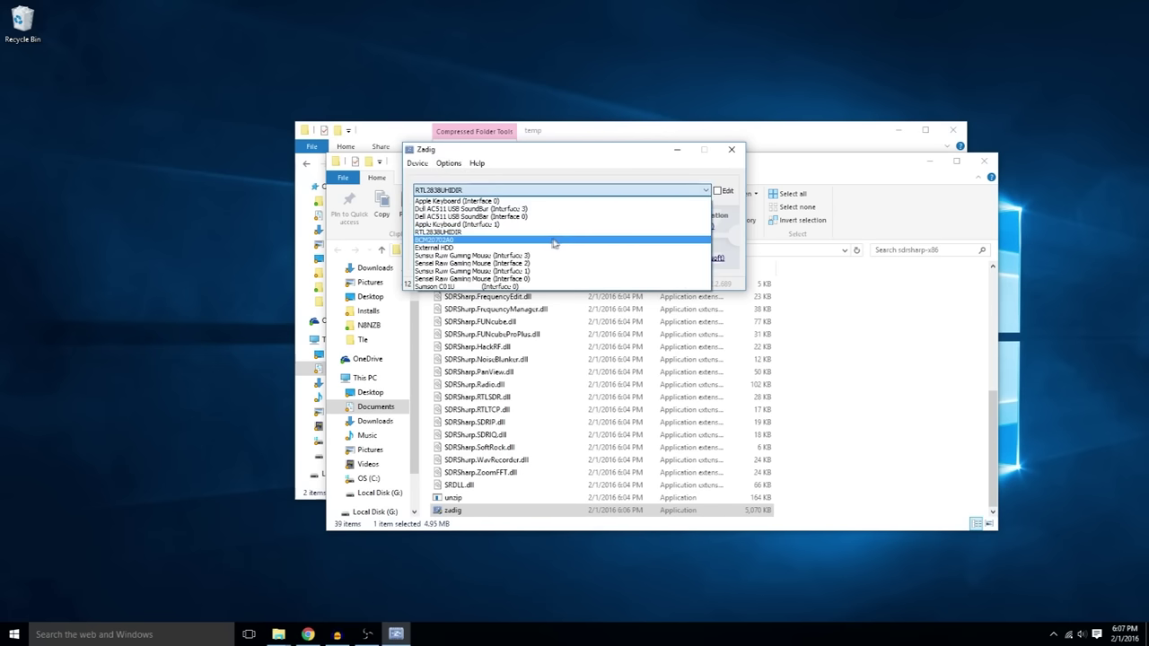
click(506, 233)
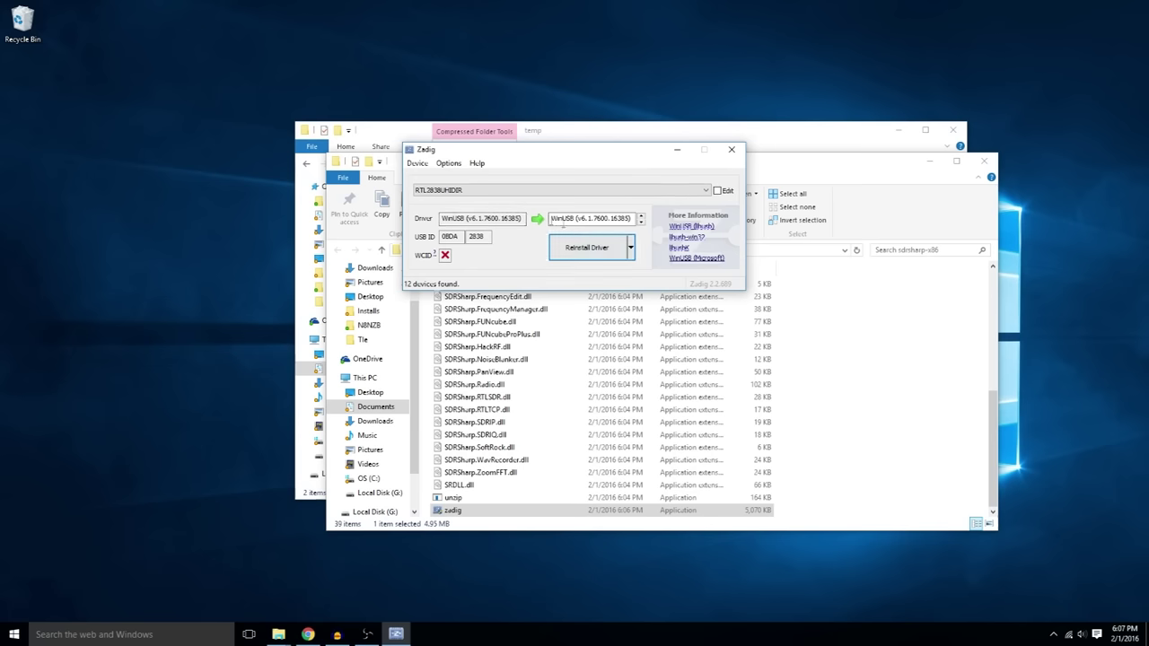
click(732, 149)
- Launch SDRSharp from the sdrsharp-x86 folder and let it run past Norton's security warning
scroll(583, 429, up, 5)
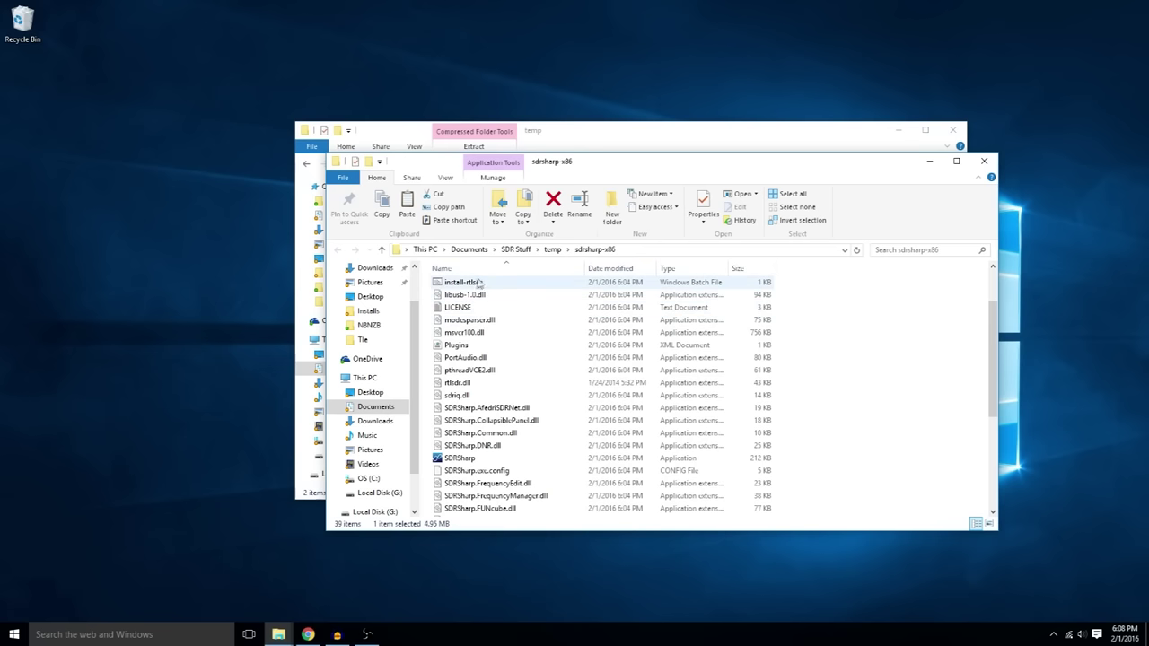
scroll(556, 395, down, 5)
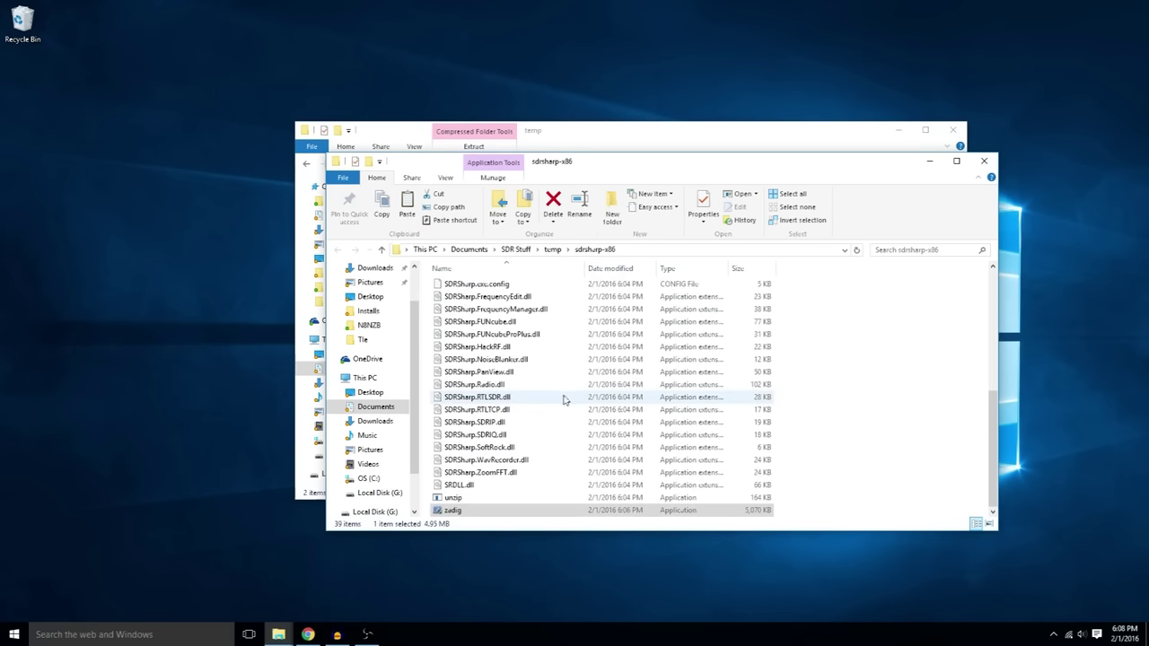
scroll(543, 476, up, 3)
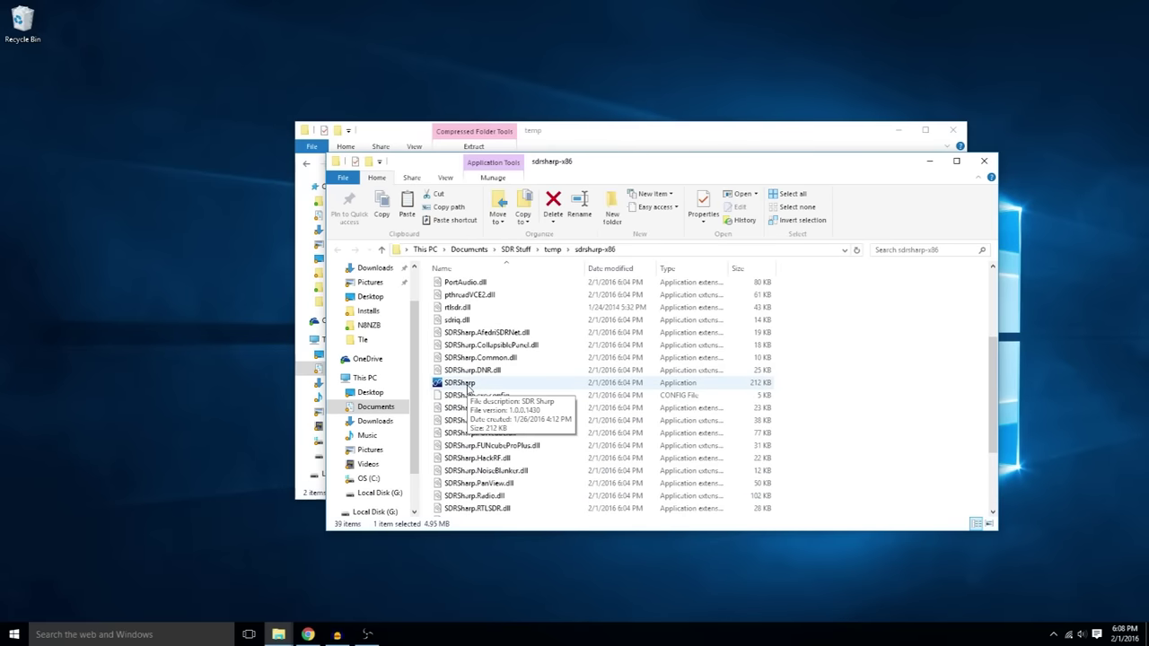
double_click(468, 384)
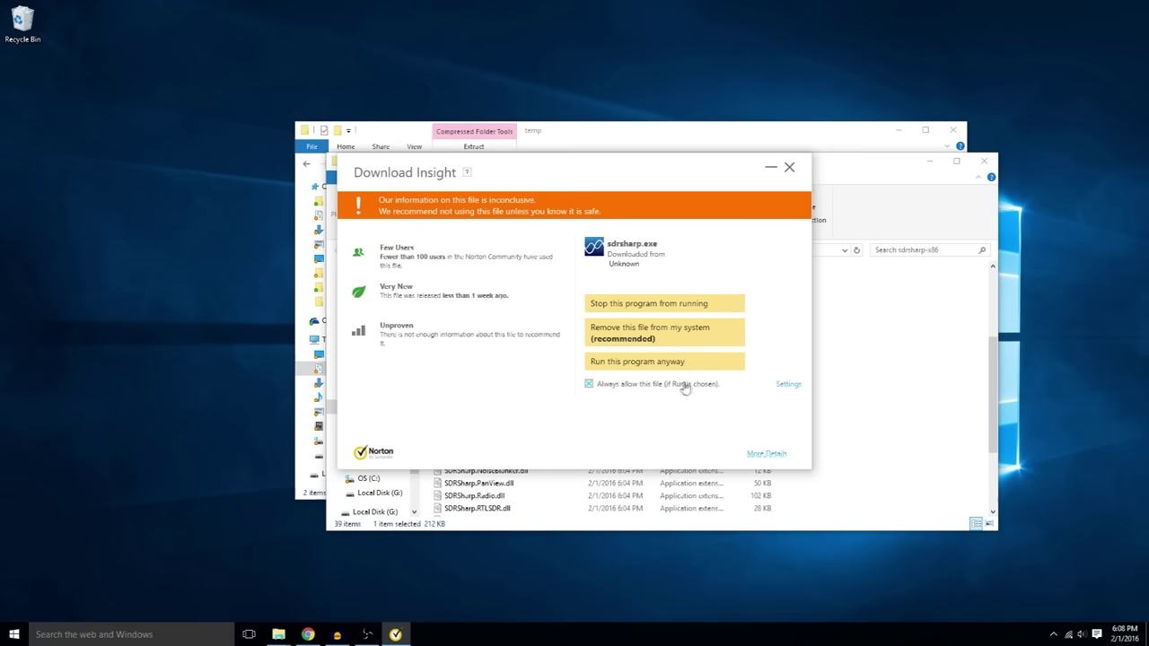
click(642, 363)
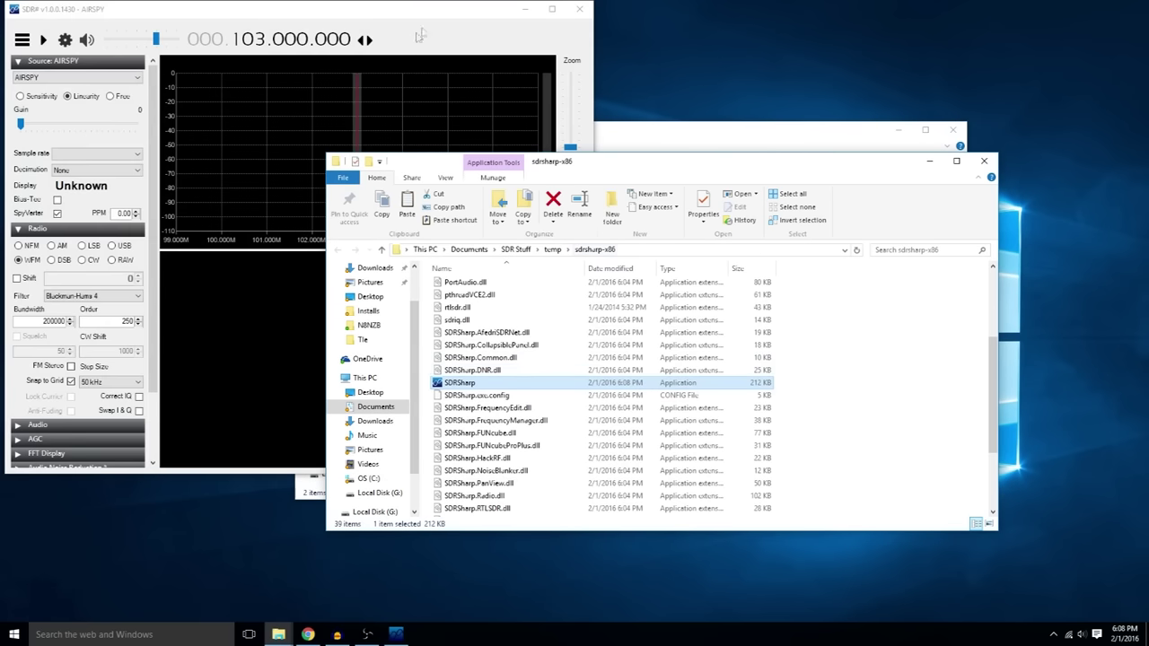
- Reposition SDR#, set the source to RTL-SDR (USB), and open the RTL-SDR Controller settings
click(456, 30)
drag(440, 18, 505, 51)
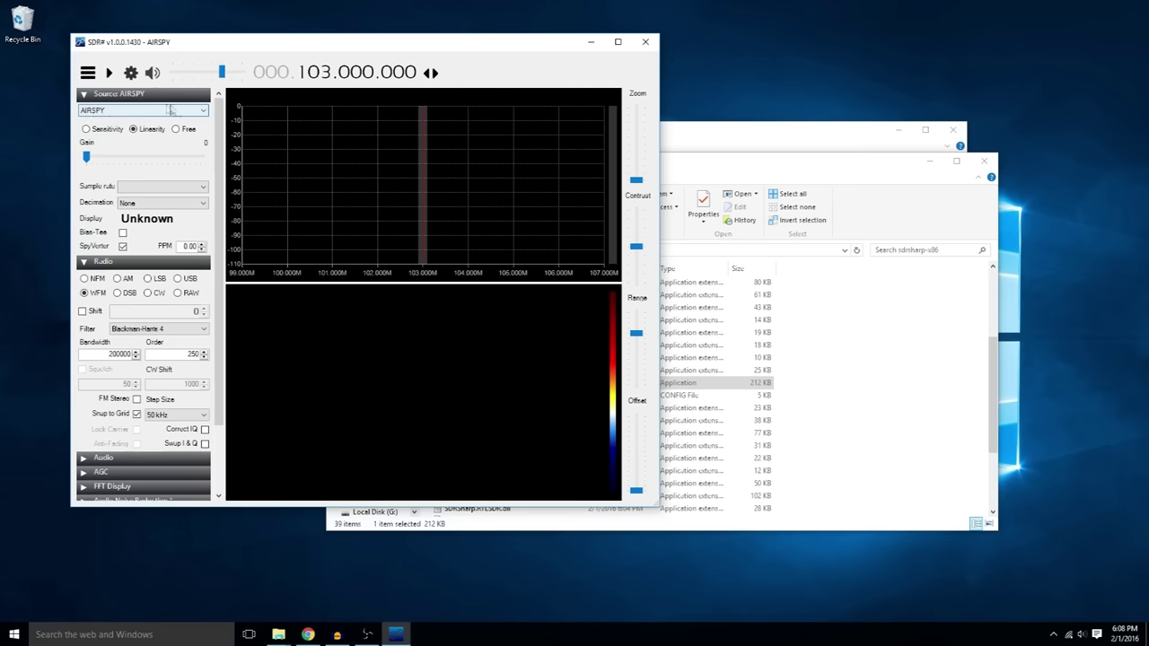
click(205, 114)
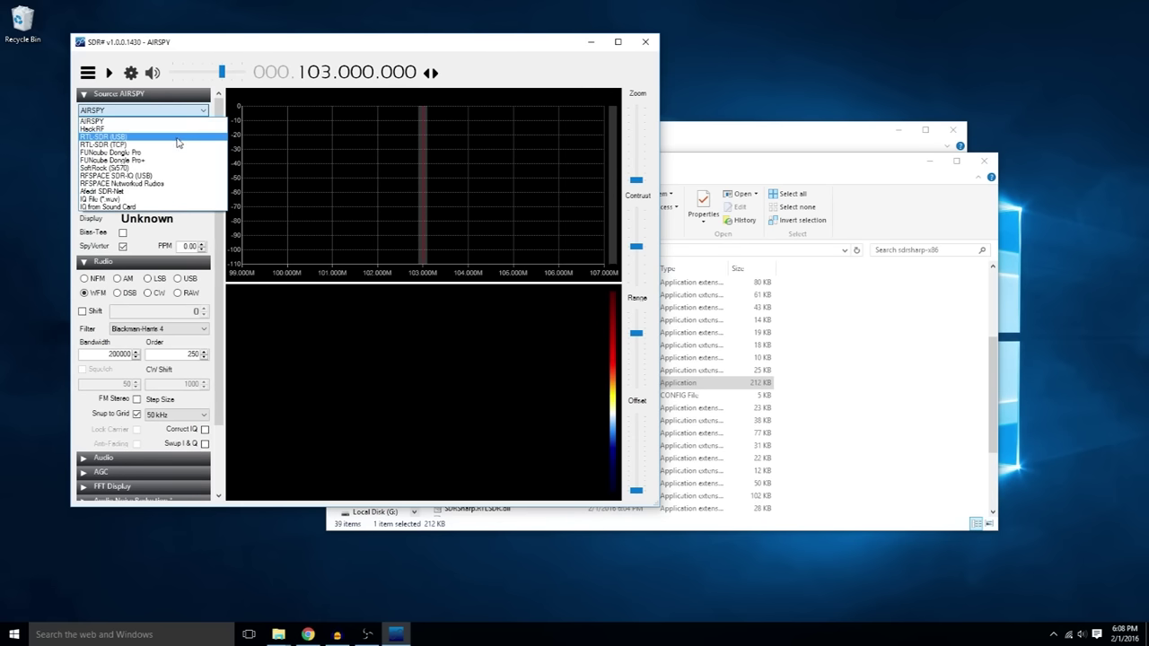
click(177, 137)
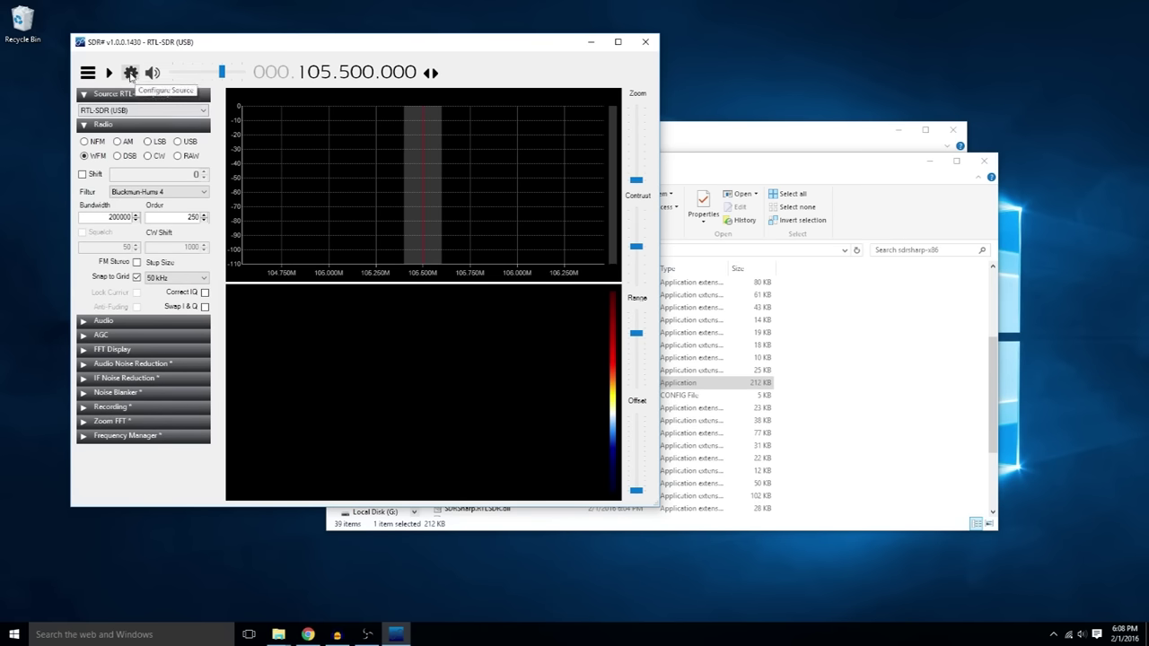
click(131, 72)
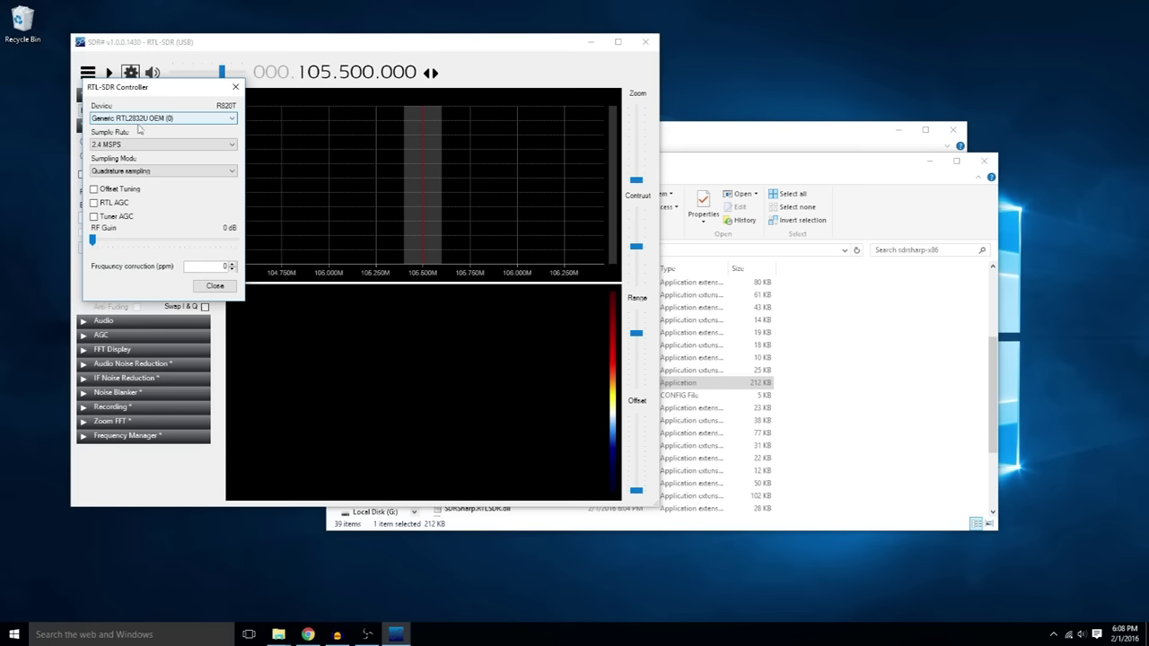
- Try the RF Gain slider and Tuner AGC, leaving AGC off and gain at 0 dB, then close the controller
click(233, 314)
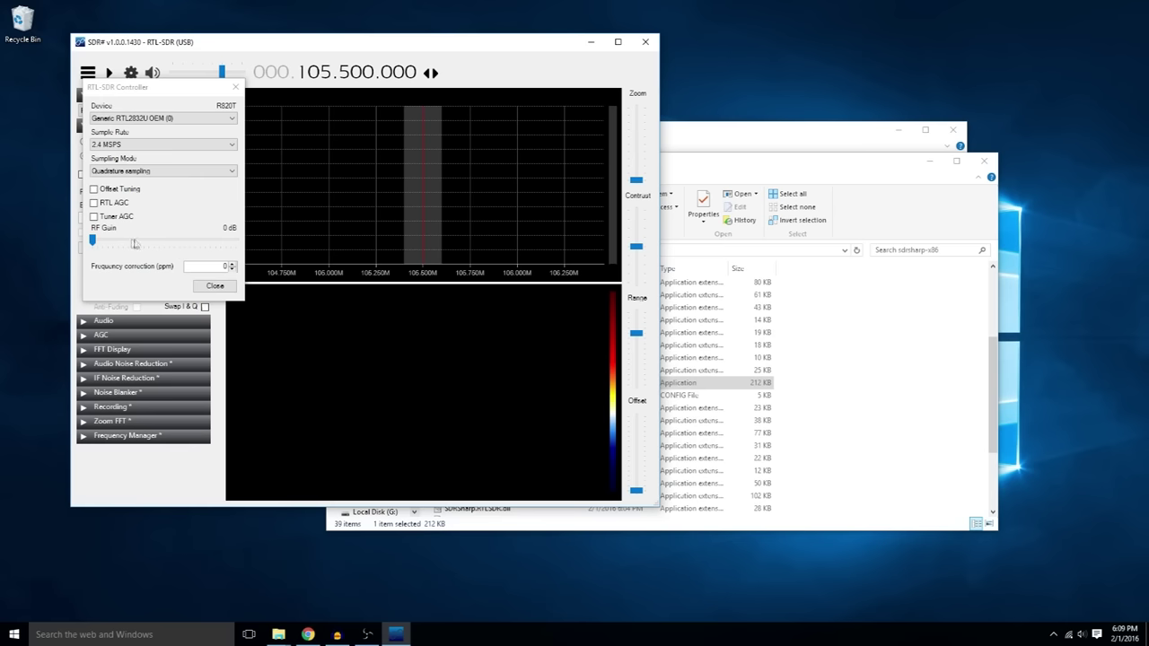
mouse_move(91, 240)
mouse_down()
mouse_move(174, 240)
mouse_move(90, 235)
mouse_up()
click(94, 217)
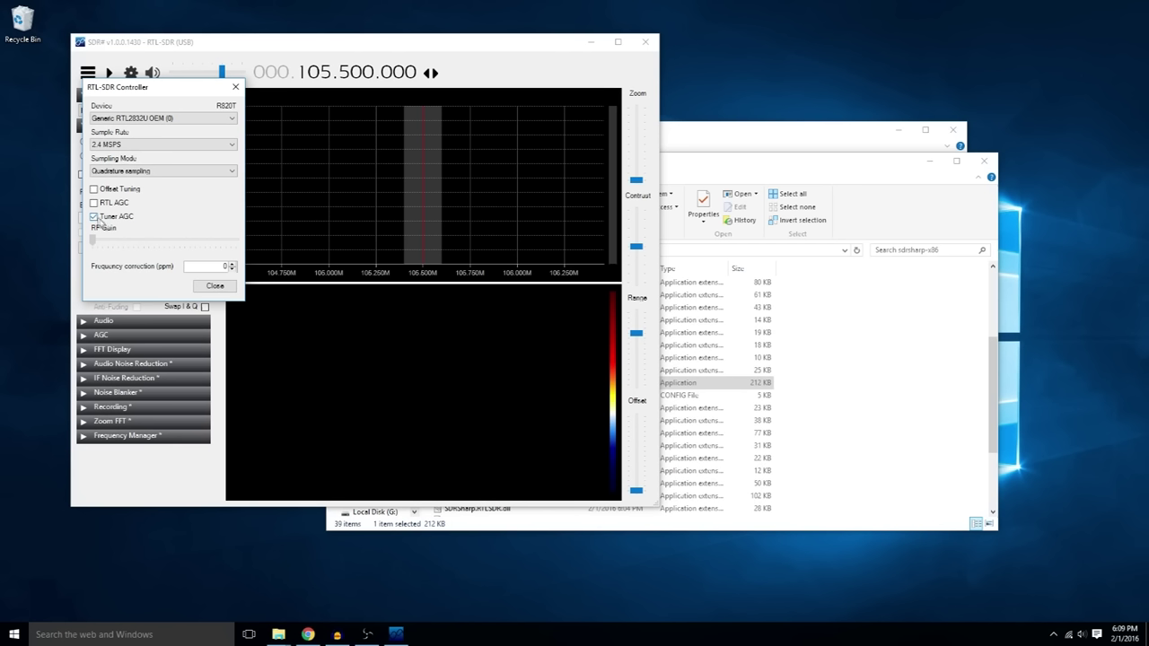
click(95, 217)
click(408, 251)
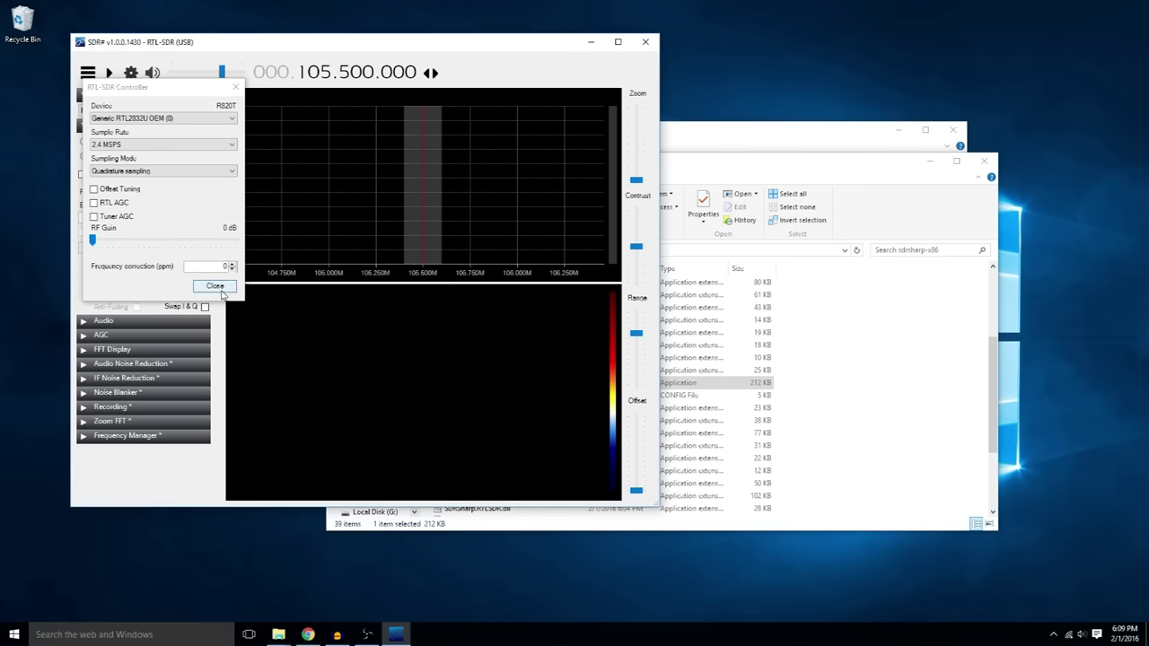
click(215, 286)
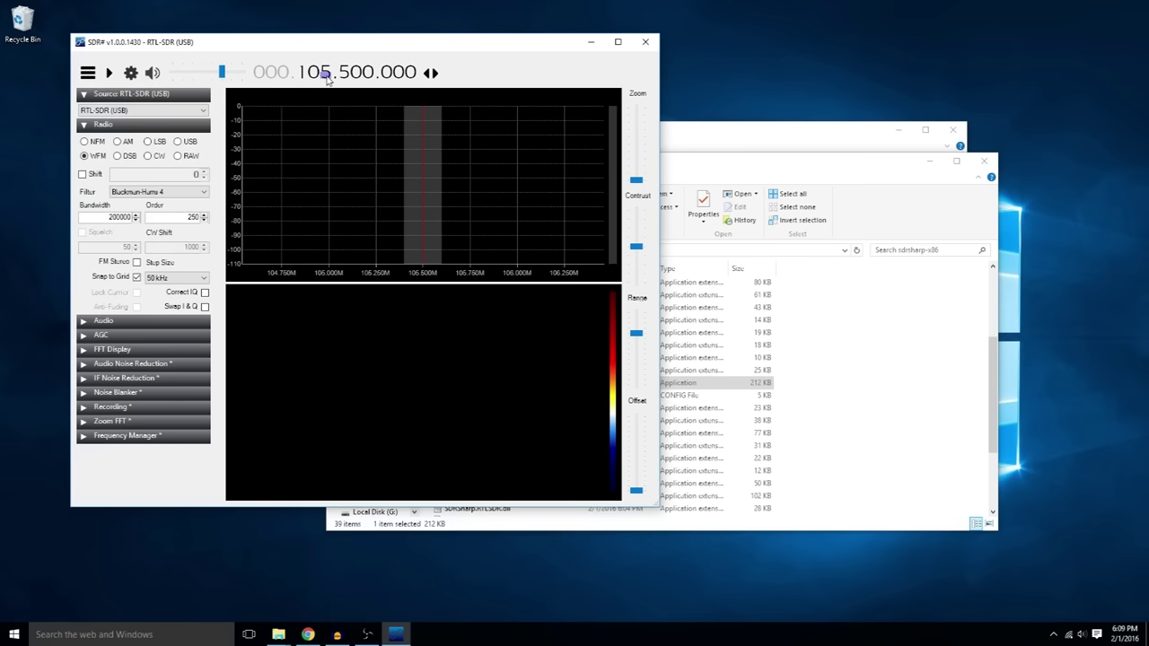
- Tune to 101.100.000, widen the window for a larger spectrum, and start receiving the WFM broadcast
scroll(347, 81, down, 4)
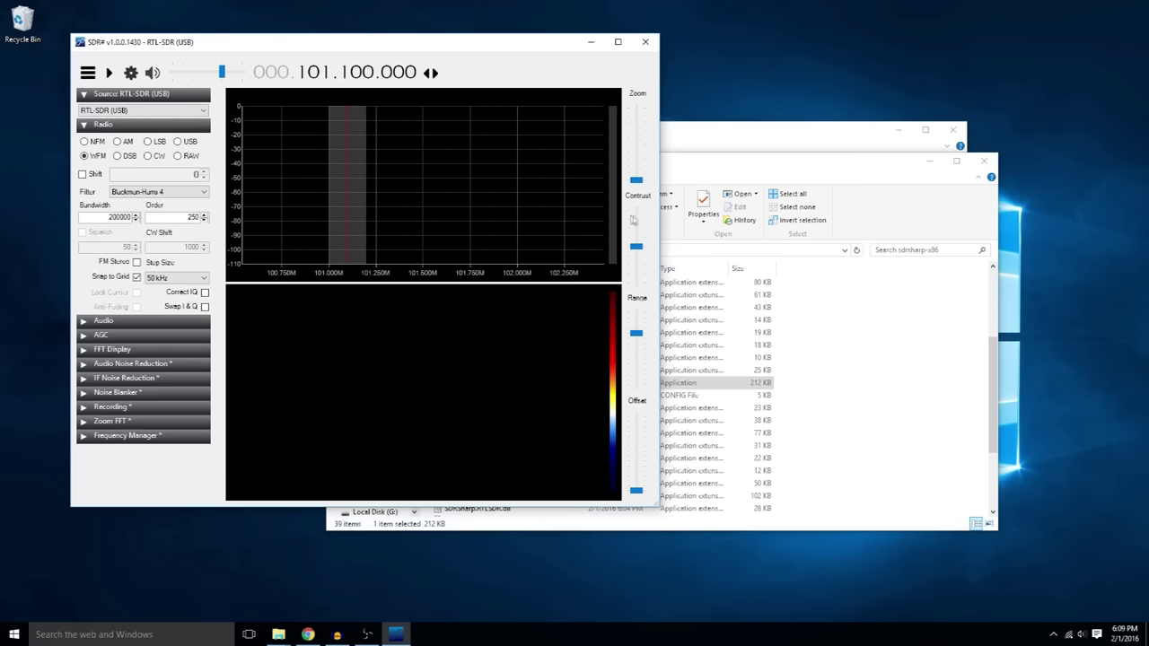
drag(661, 207, 1027, 208)
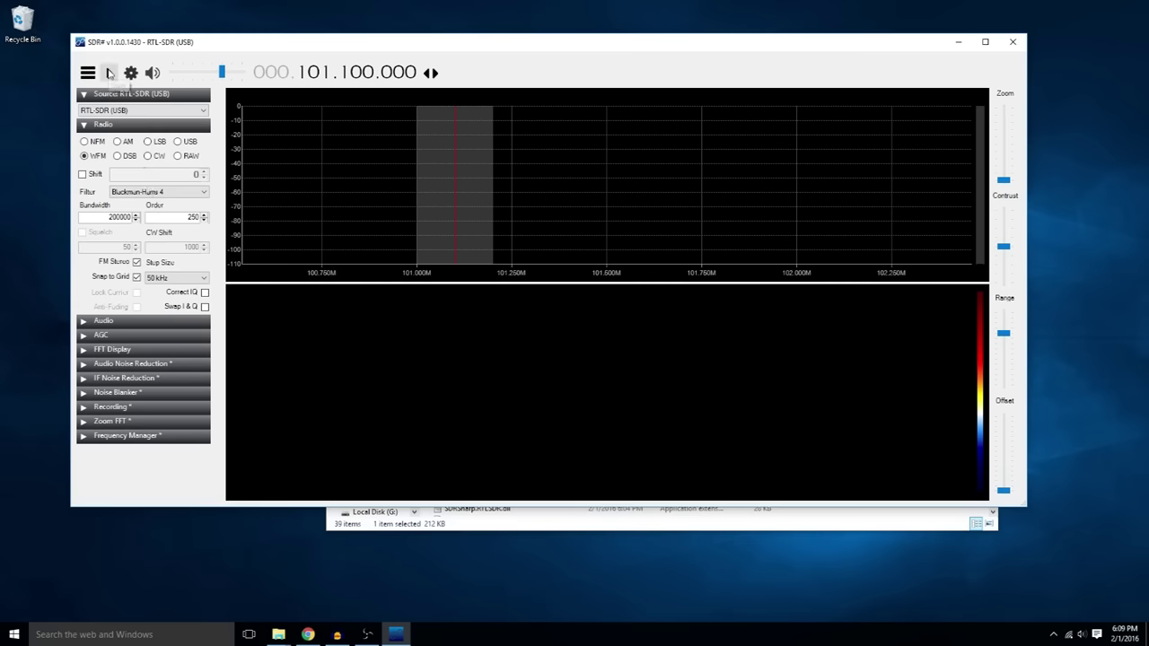
click(109, 72)
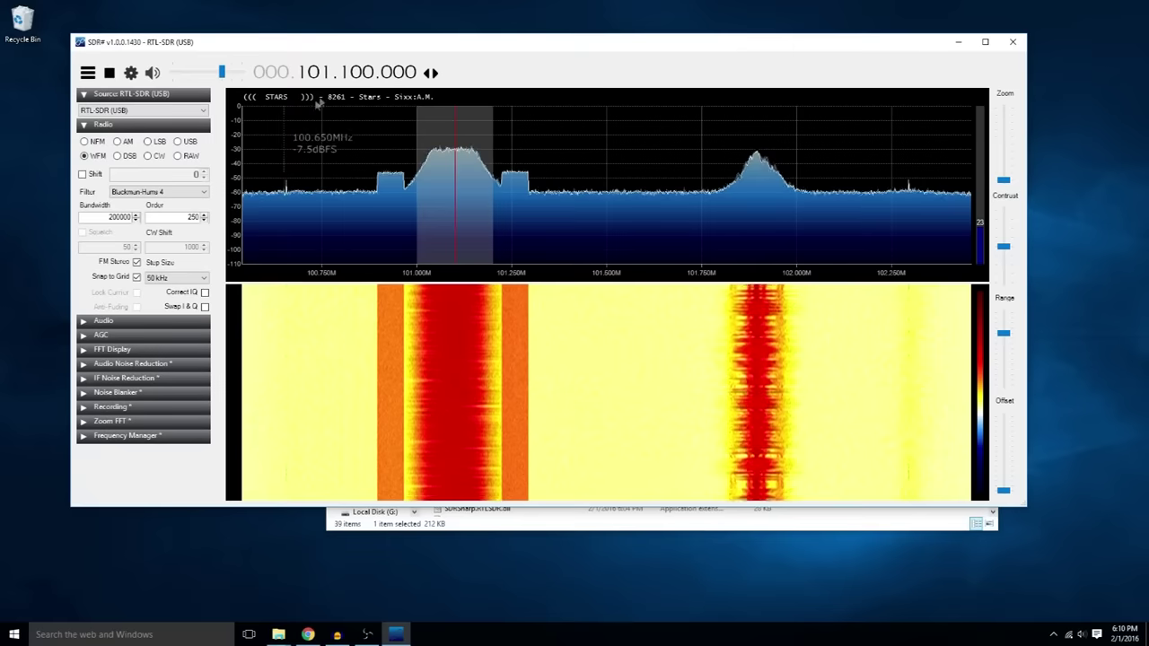
- Tune to the strong signal peak near 162.55 MHz in the spectrum
scroll(312, 72, up, 3)
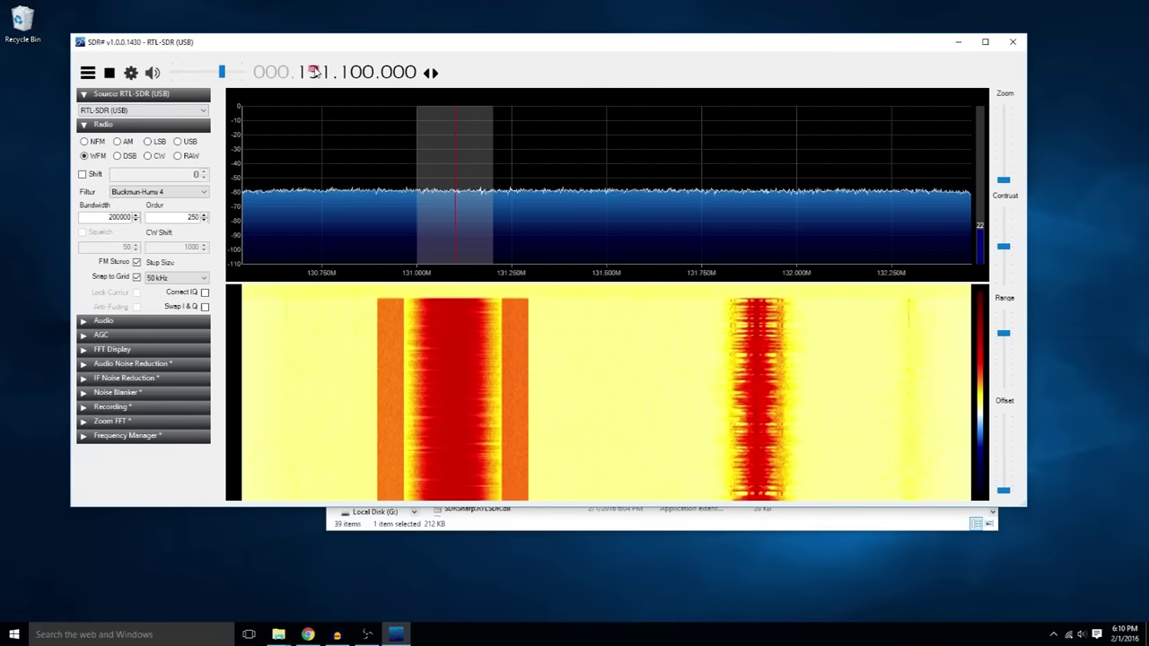
scroll(312, 72, up, 3)
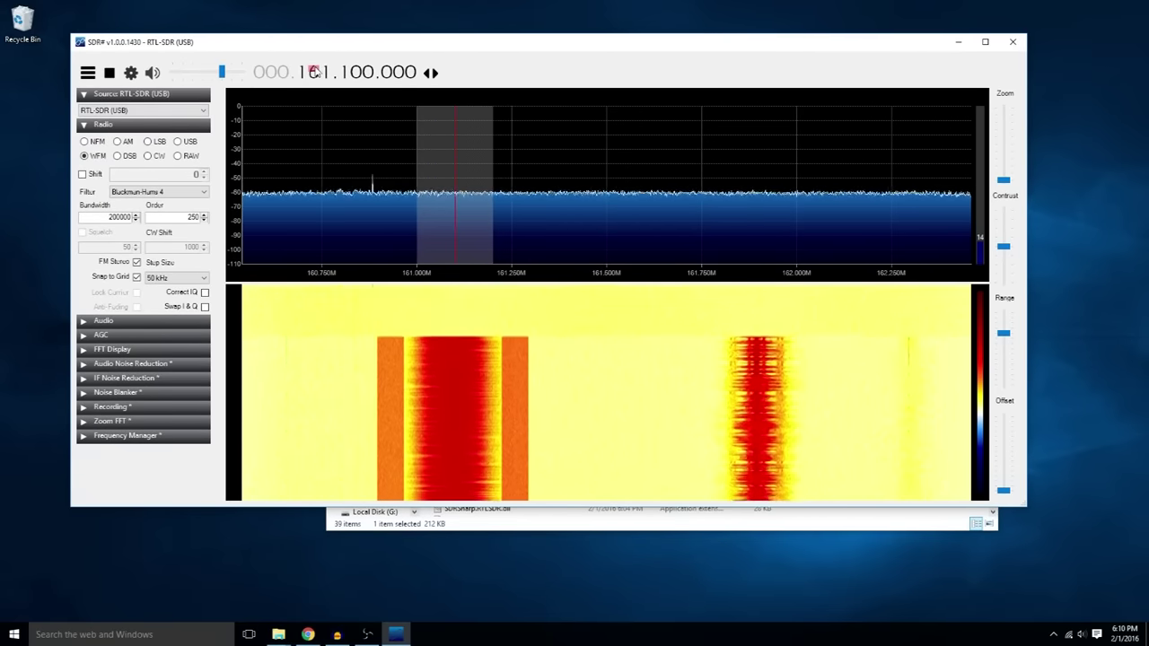
scroll(325, 72, up, 4)
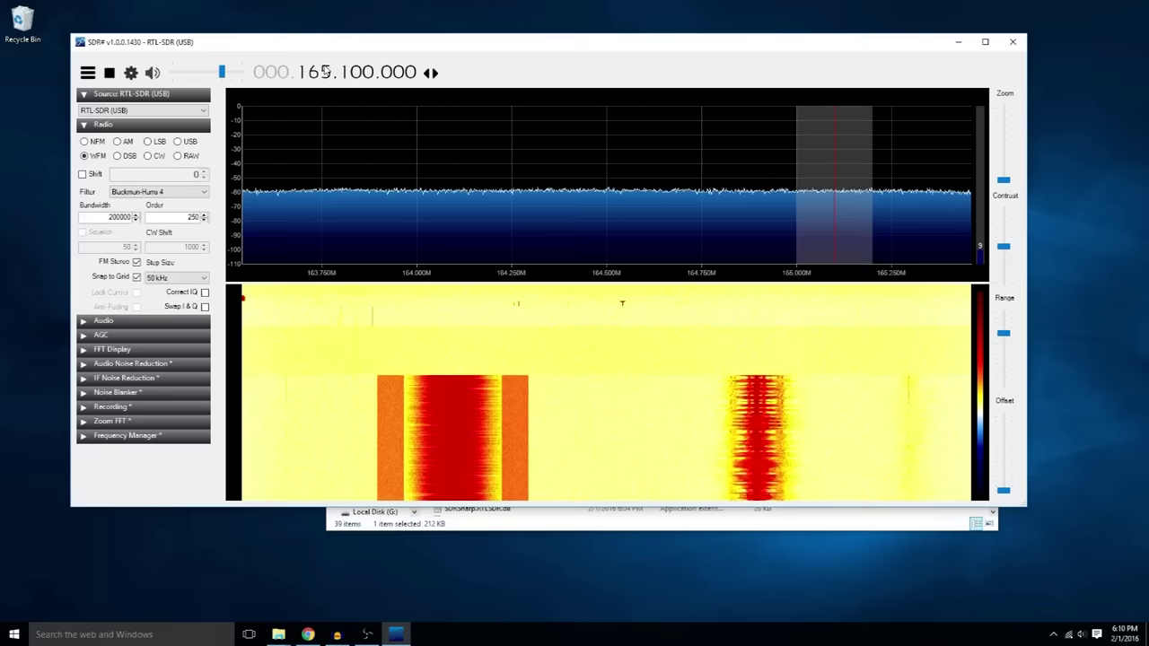
scroll(327, 73, up, 1)
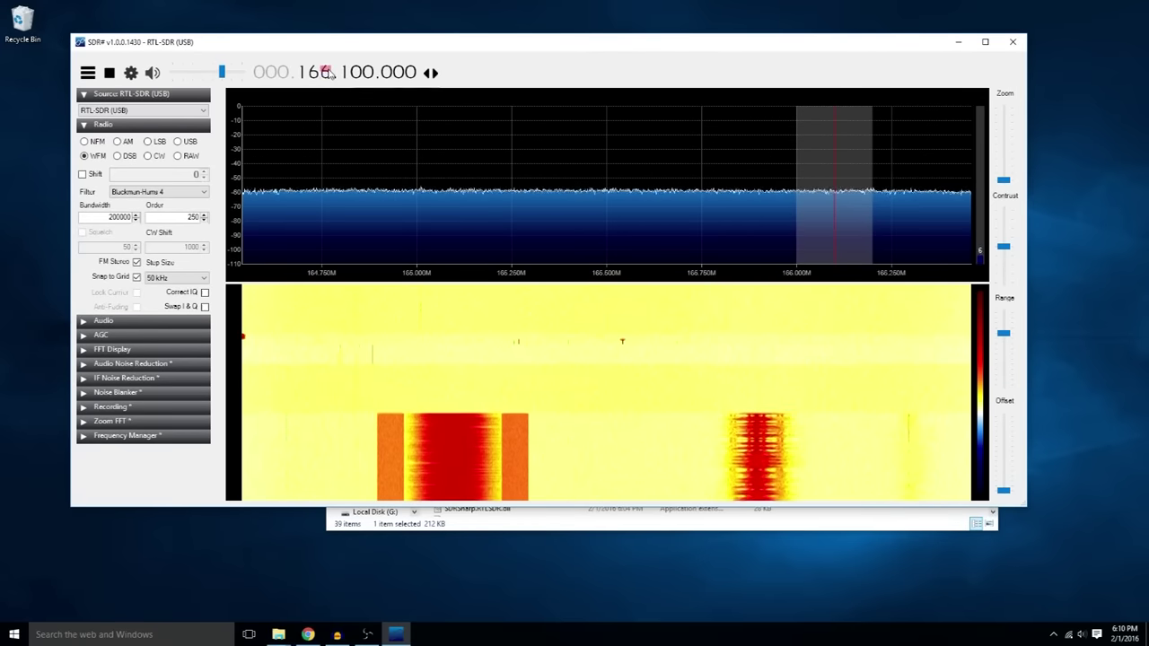
scroll(326, 71, up, 3)
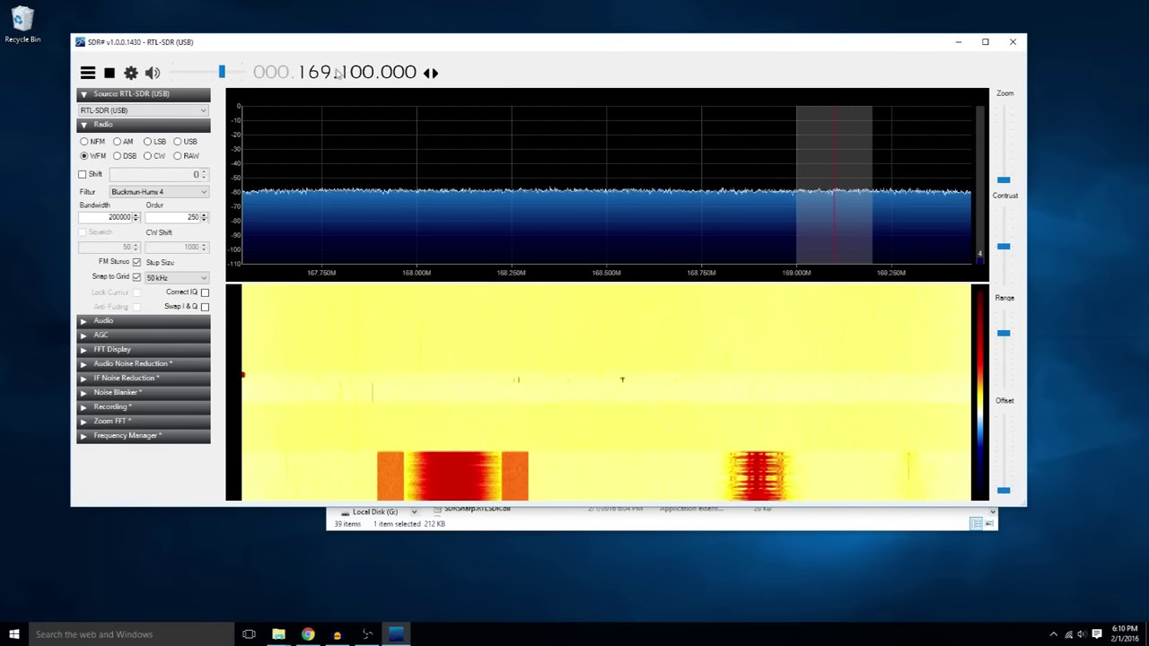
scroll(332, 73, down, 5)
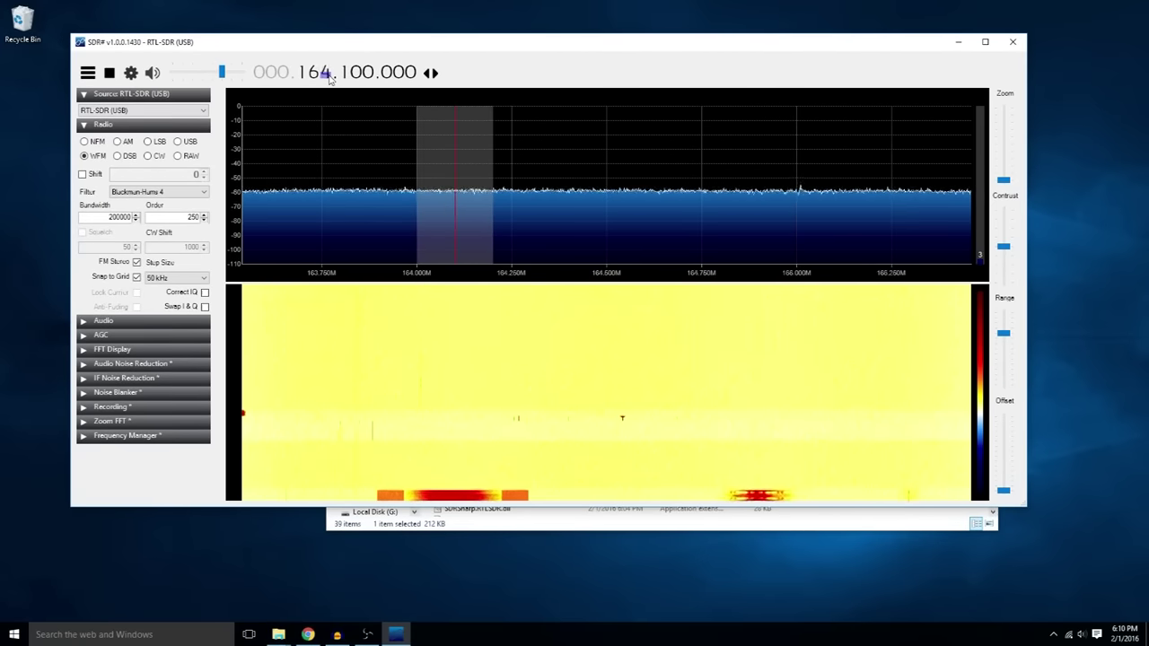
scroll(328, 76, down, 2)
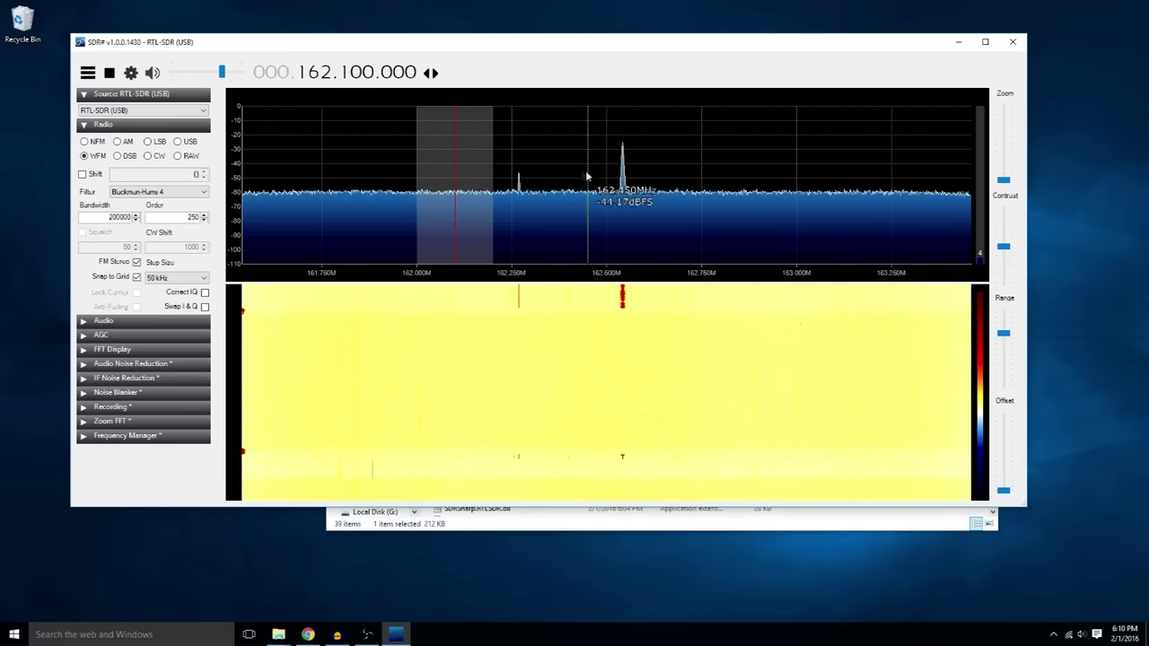
click(626, 185)
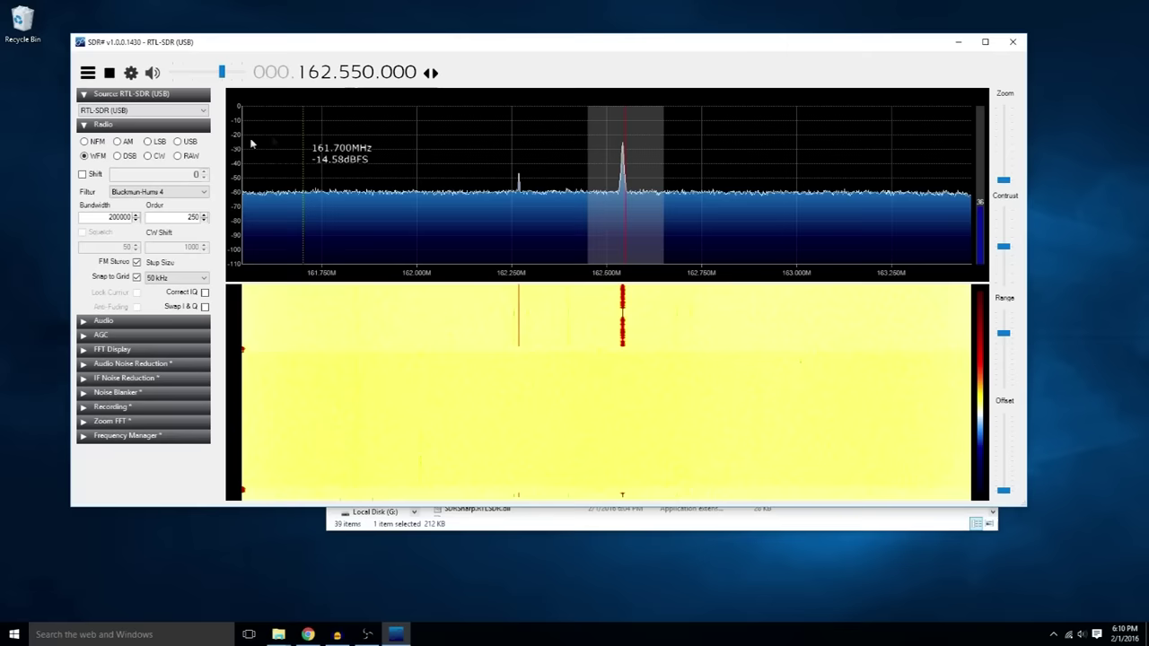
- Switch demodulation to NFM and fine-tune the frequency down to 162.542.000
click(84, 141)
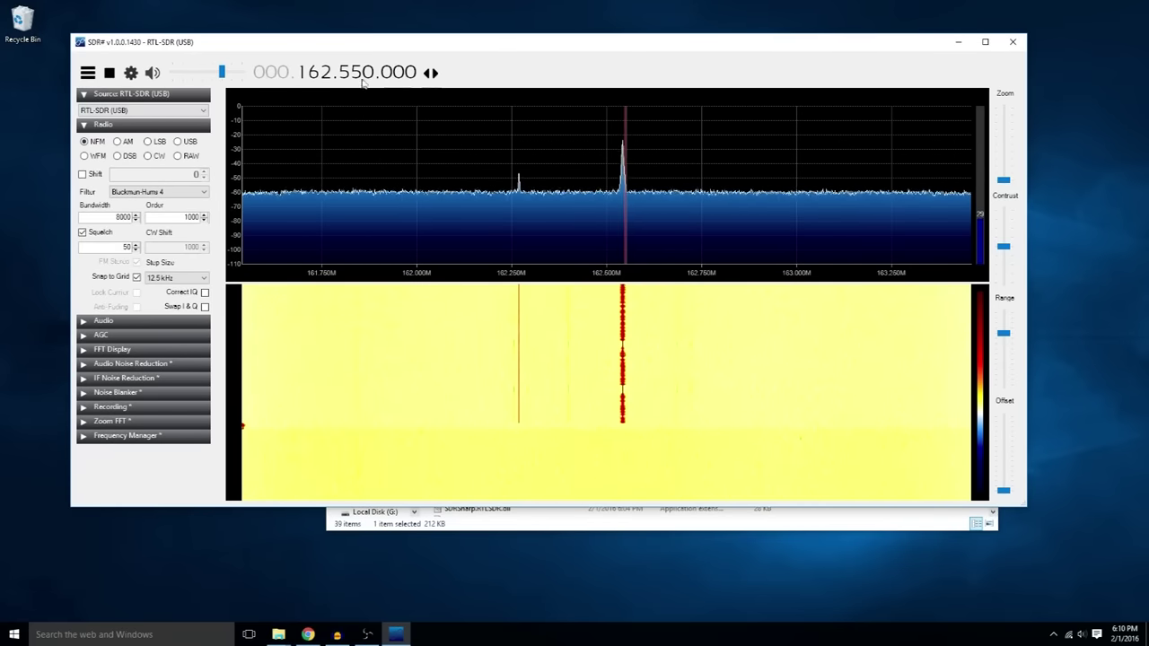
scroll(359, 78, down, 1)
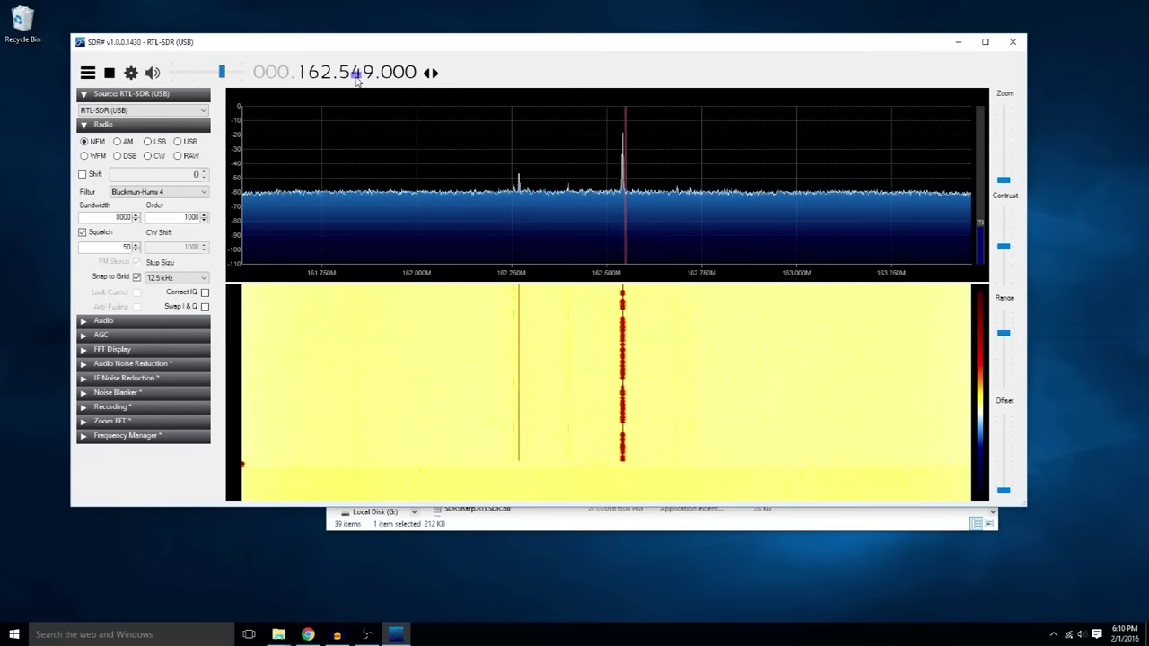
scroll(366, 77, down, 1)
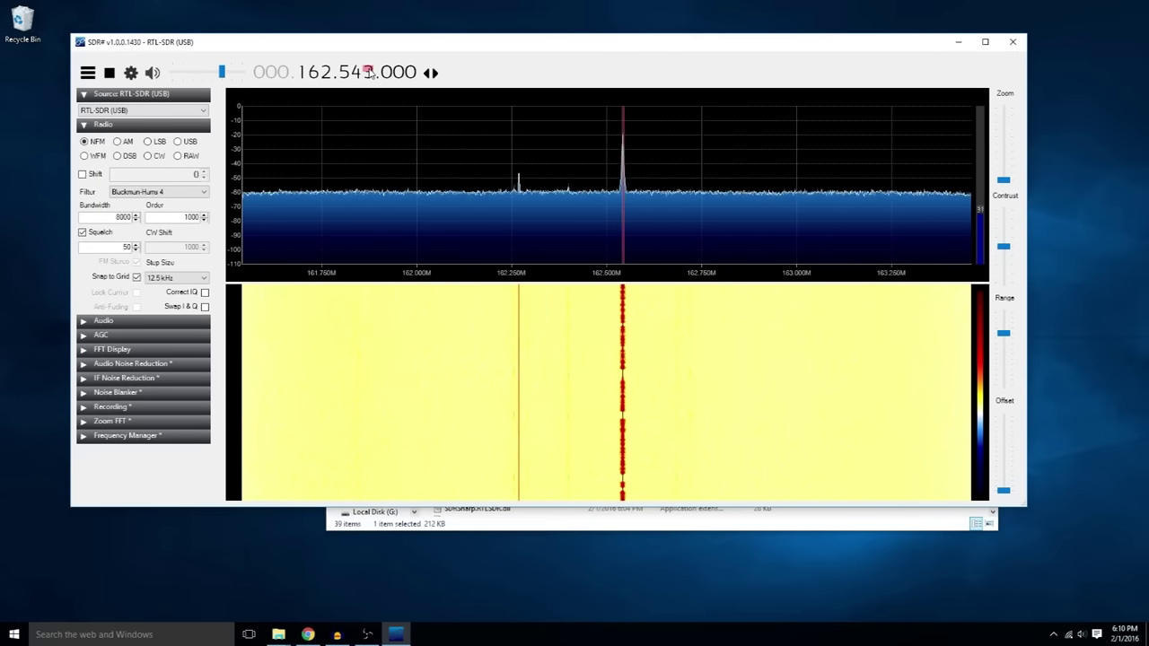
scroll(368, 72, down, 2)
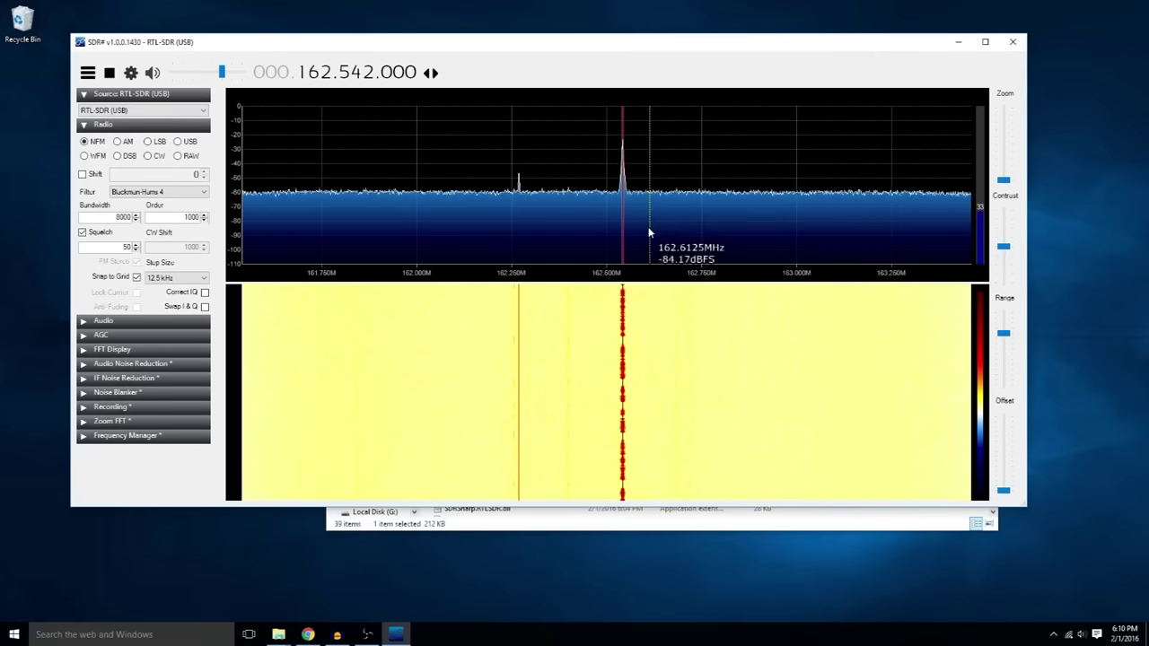
- Zoom the spectrum and waterfall to span roughly 162.47–162.61 MHz around the weather carrier
drag(1004, 183, 1004, 162)
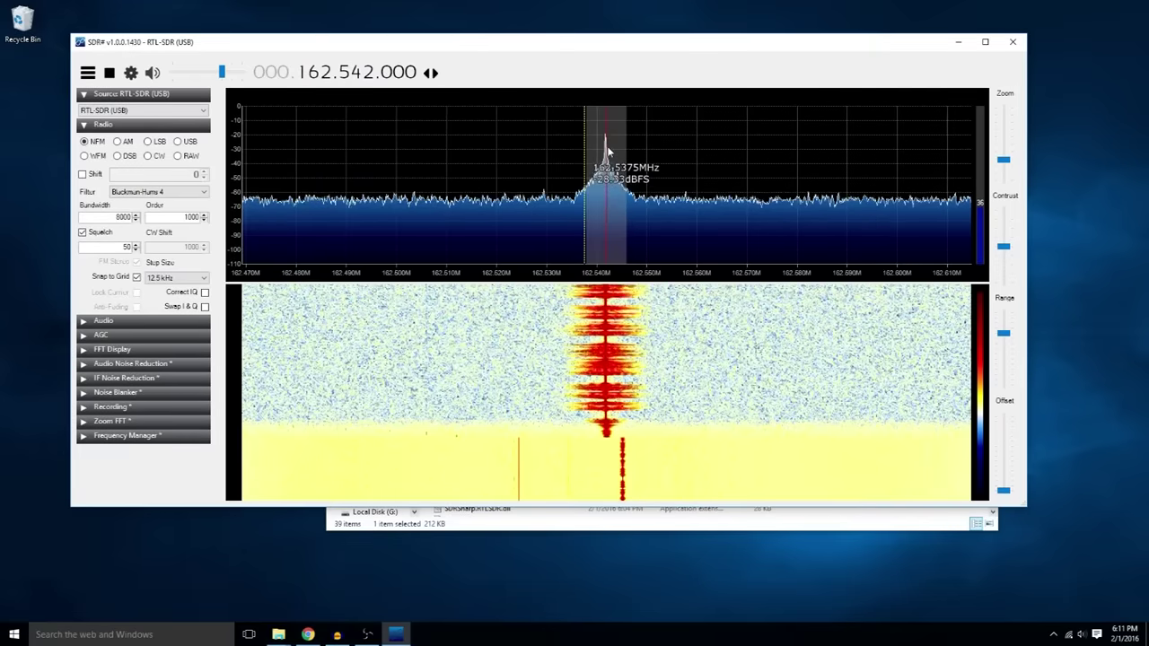
click(131, 73)
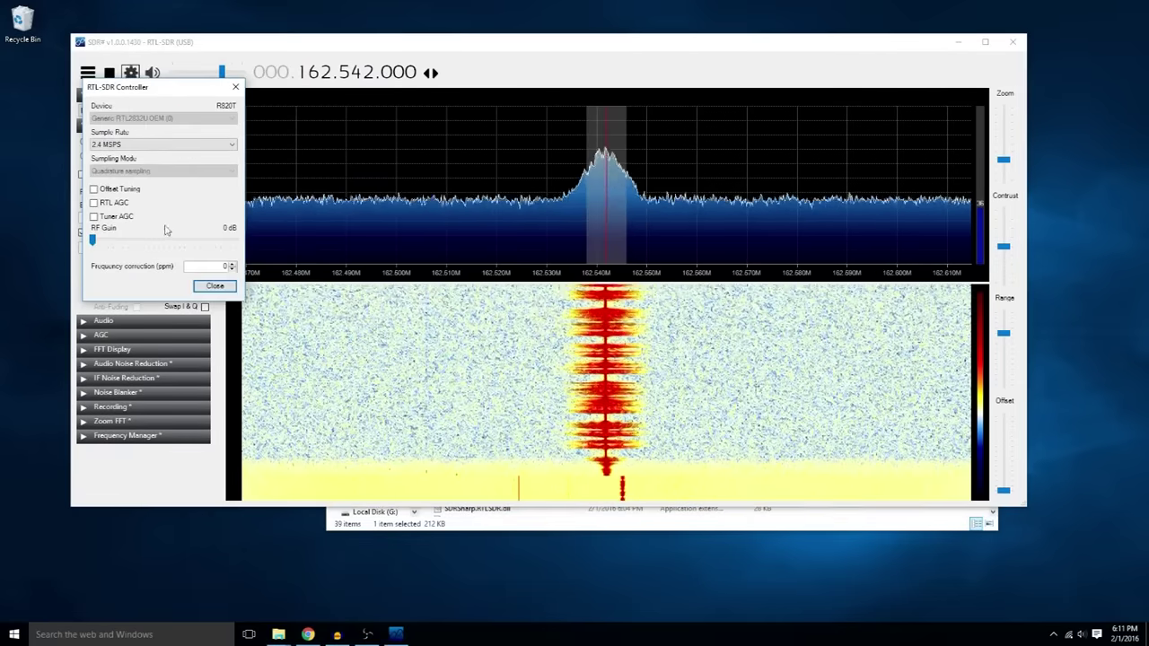
- Raise the frequency correction by several ppm and step the tuned frequency to 162.540 MHz
click(232, 265)
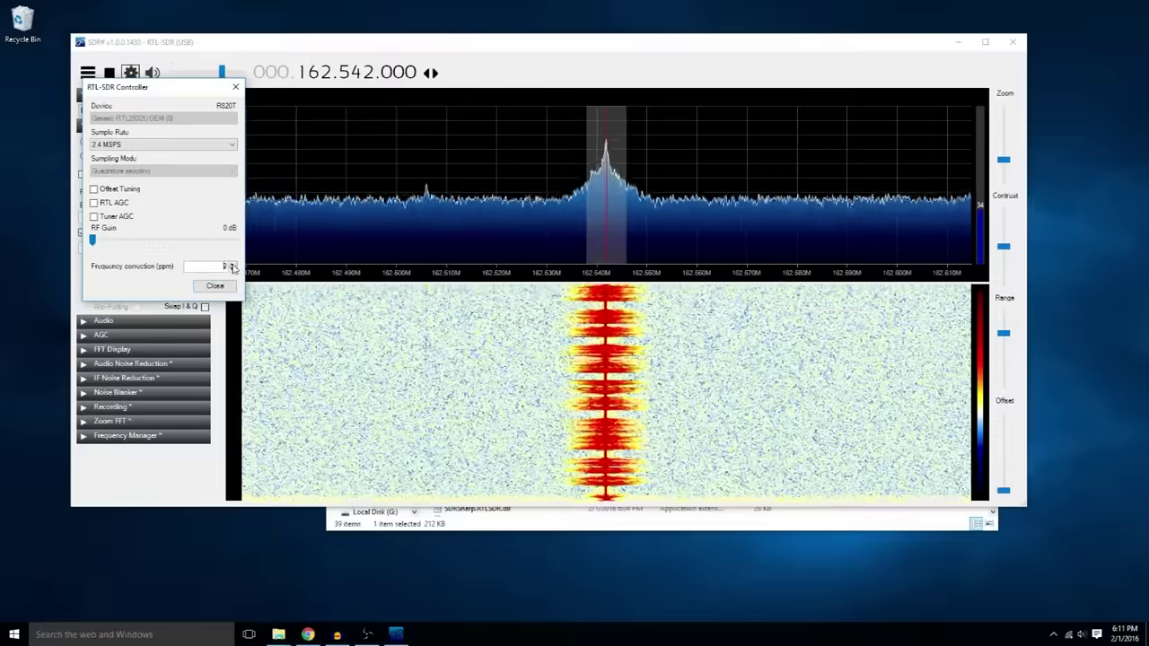
click(232, 265)
click(232, 265)
click(232, 265)
click(232, 265)
click(232, 265)
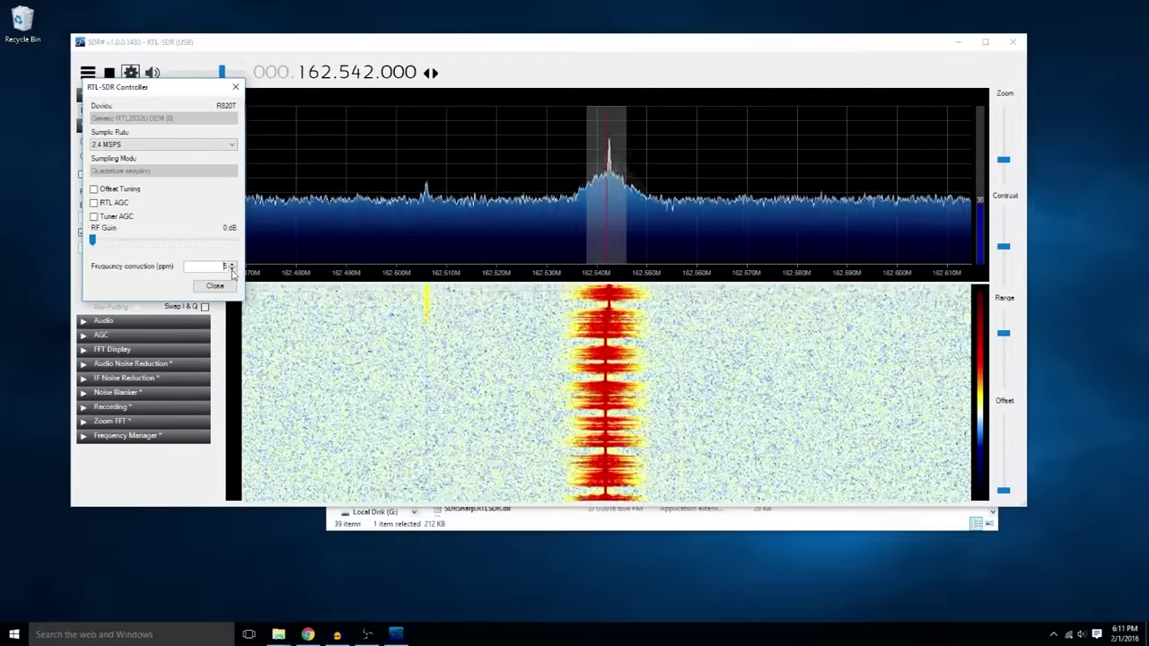
click(232, 264)
click(232, 265)
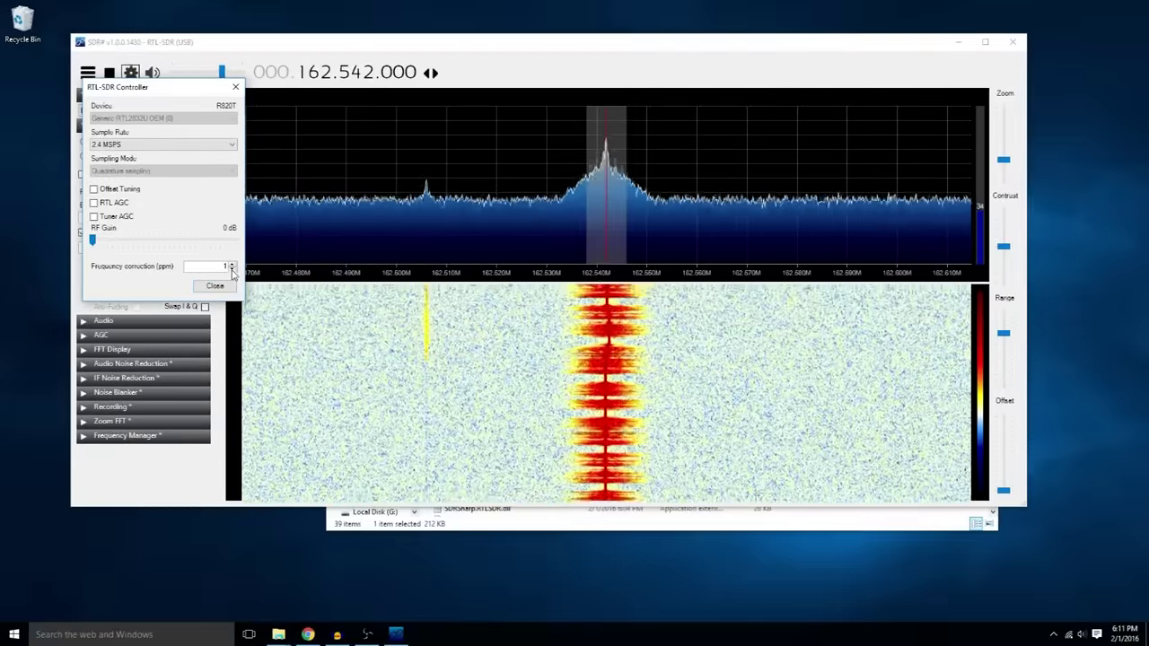
click(587, 134)
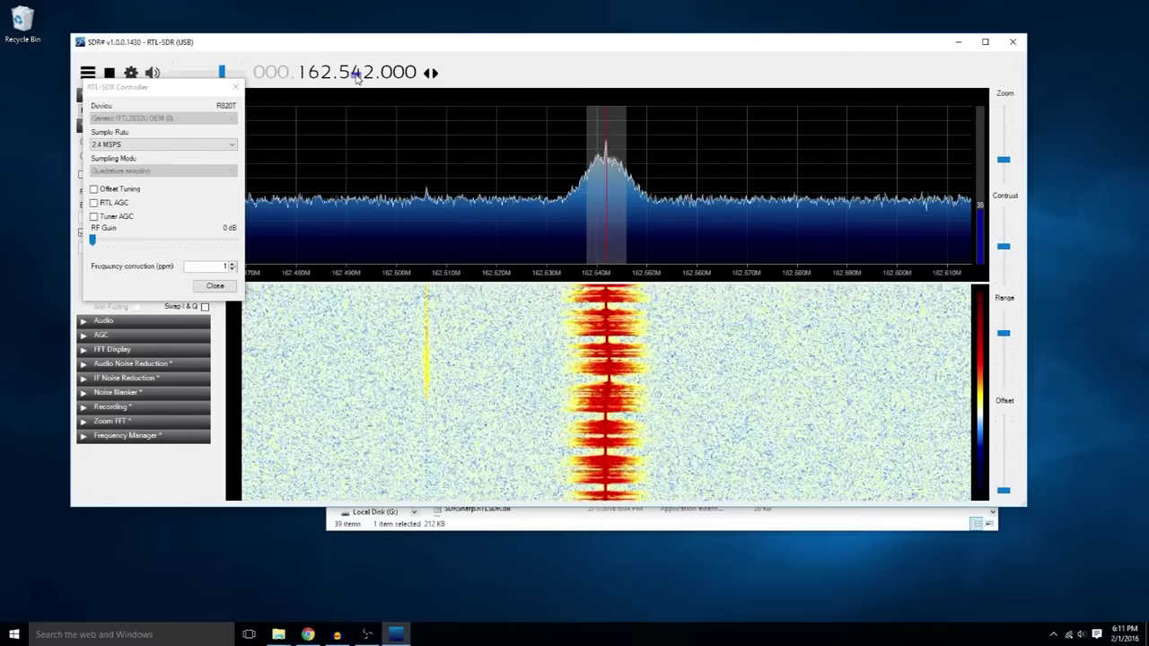
click(362, 78)
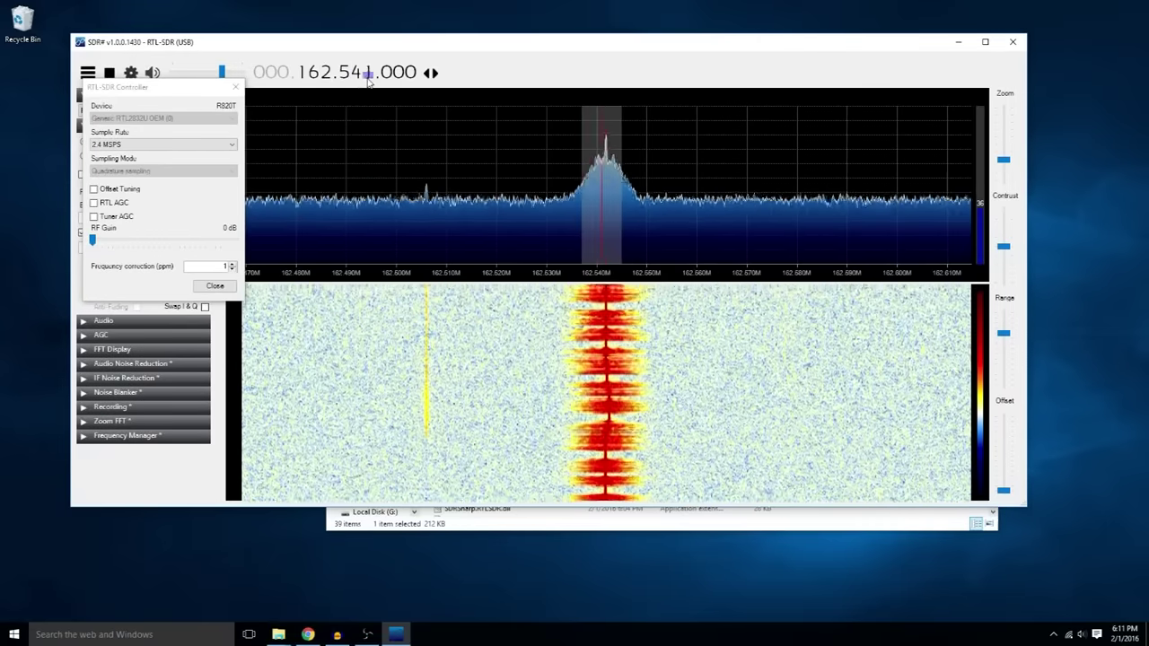
click(362, 77)
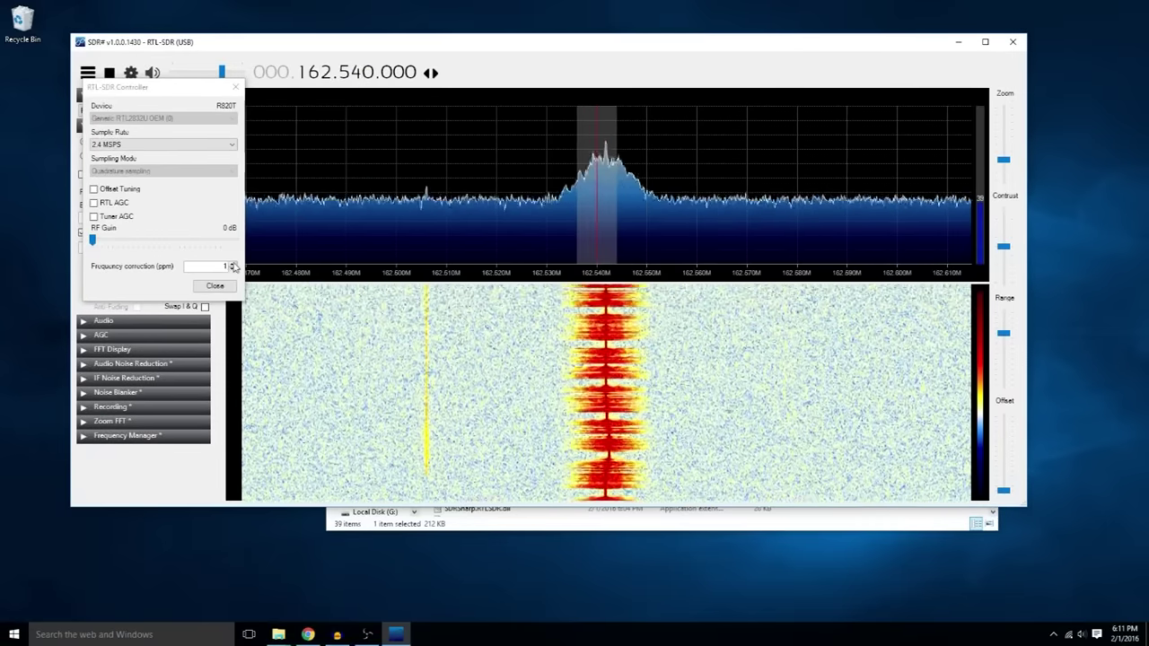
- Lower the frequency correction into negative values, leave it at 0 ppm, and close the device settings
click(231, 264)
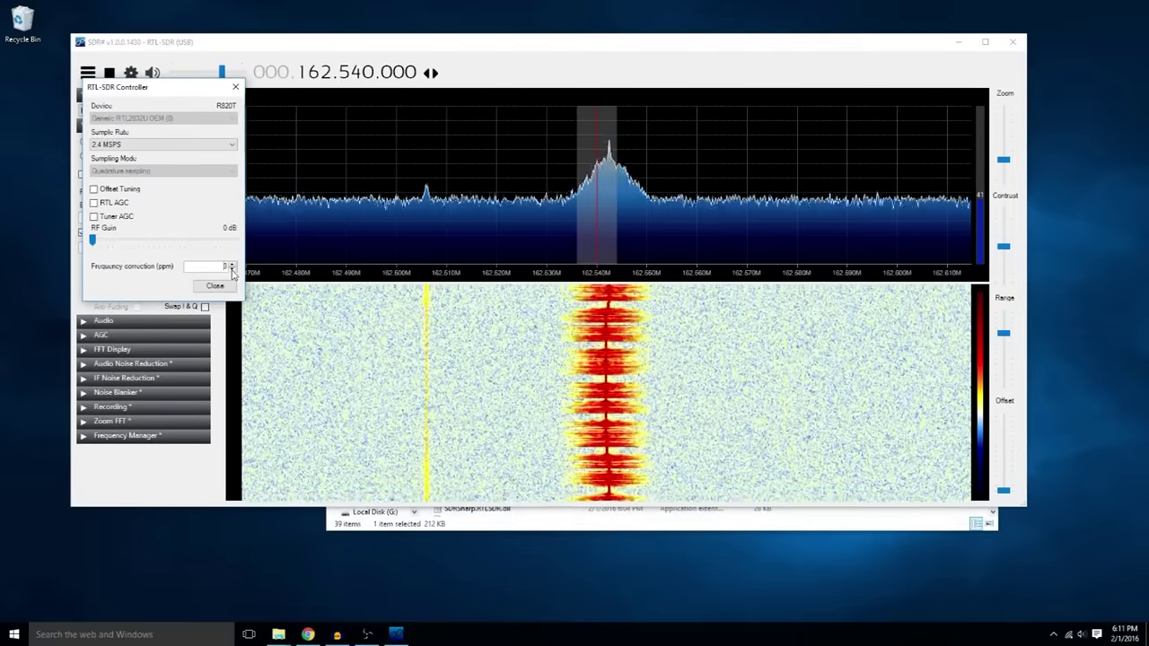
click(231, 270)
click(231, 270)
click(231, 271)
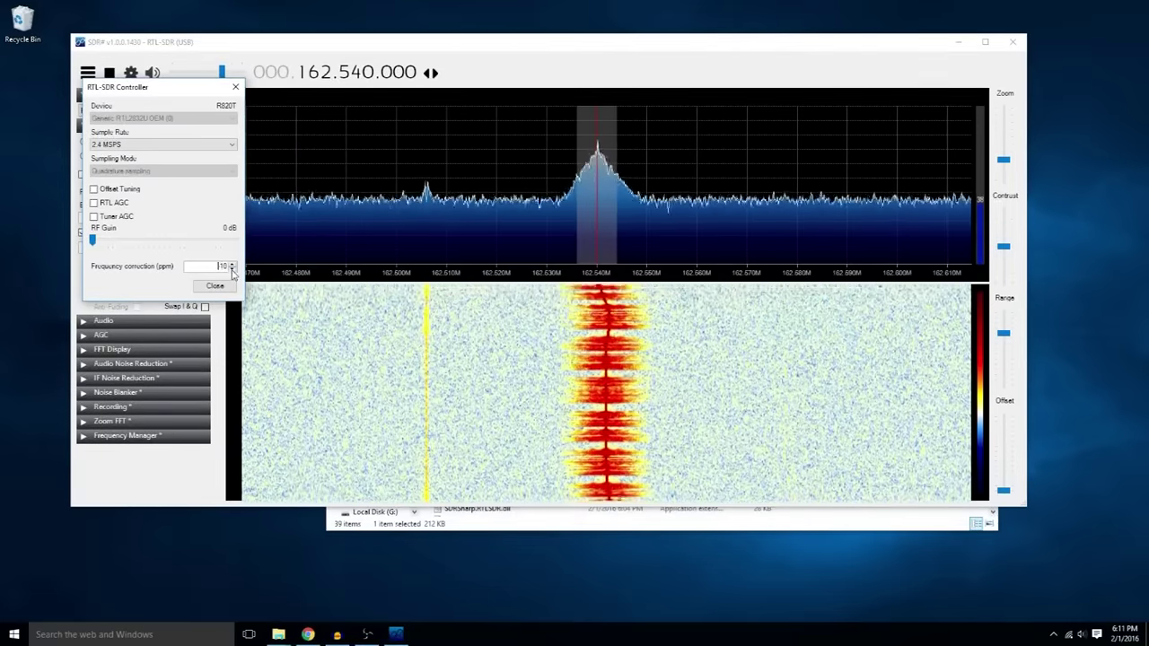
click(230, 270)
click(231, 271)
click(231, 264)
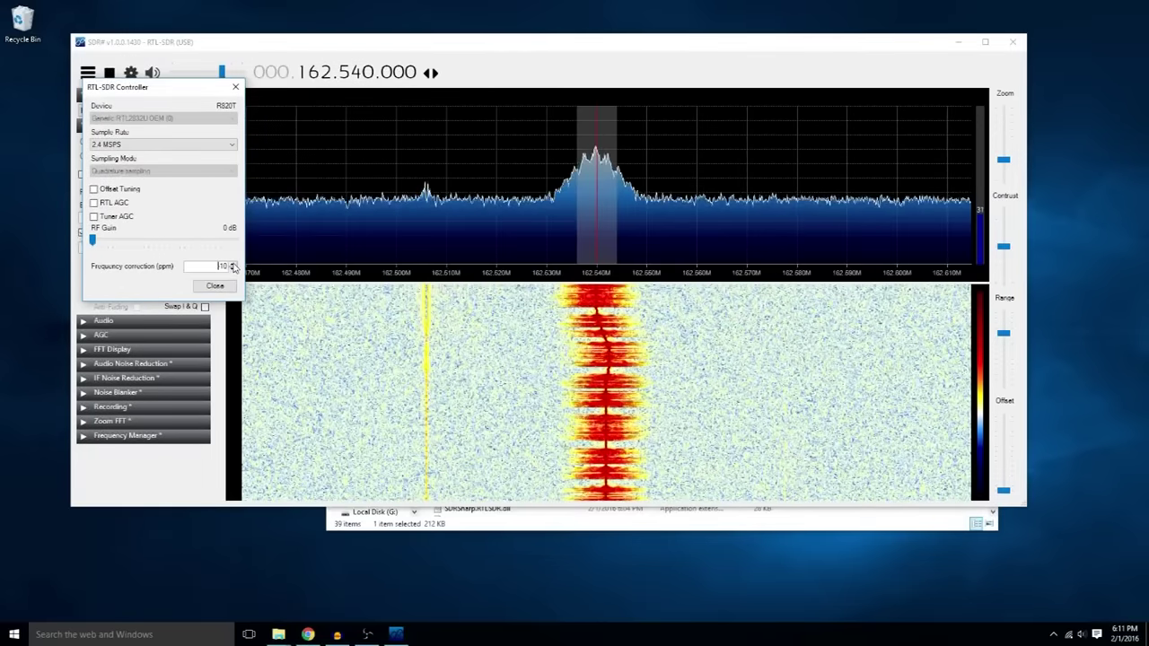
click(368, 79)
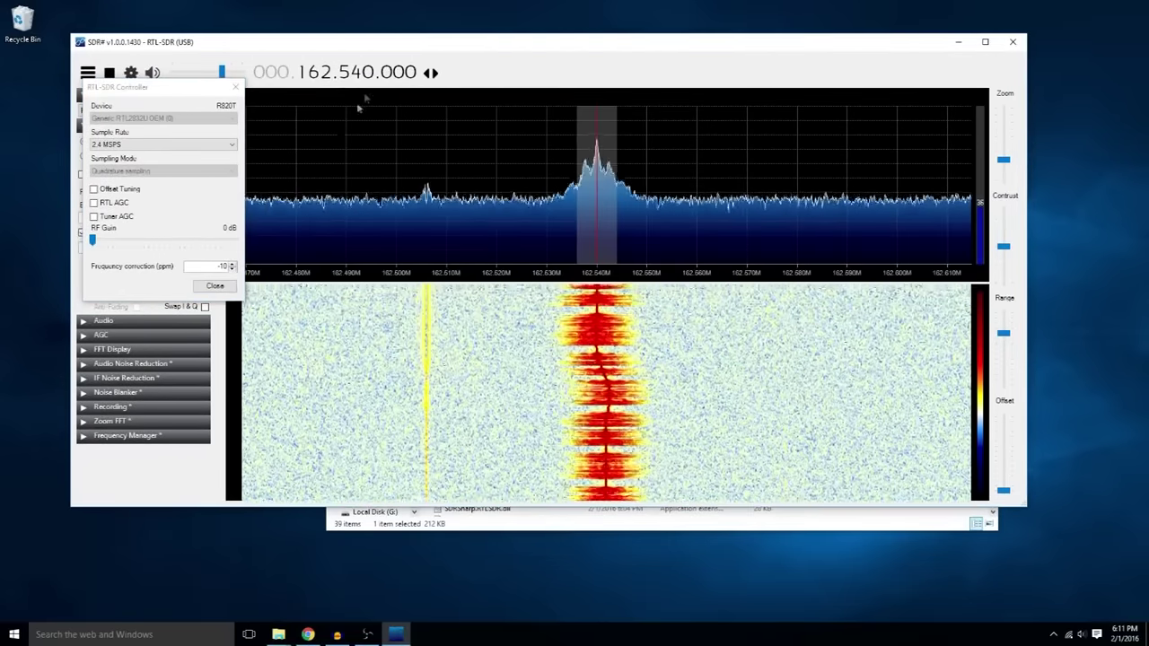
scroll(218, 266, up, 10)
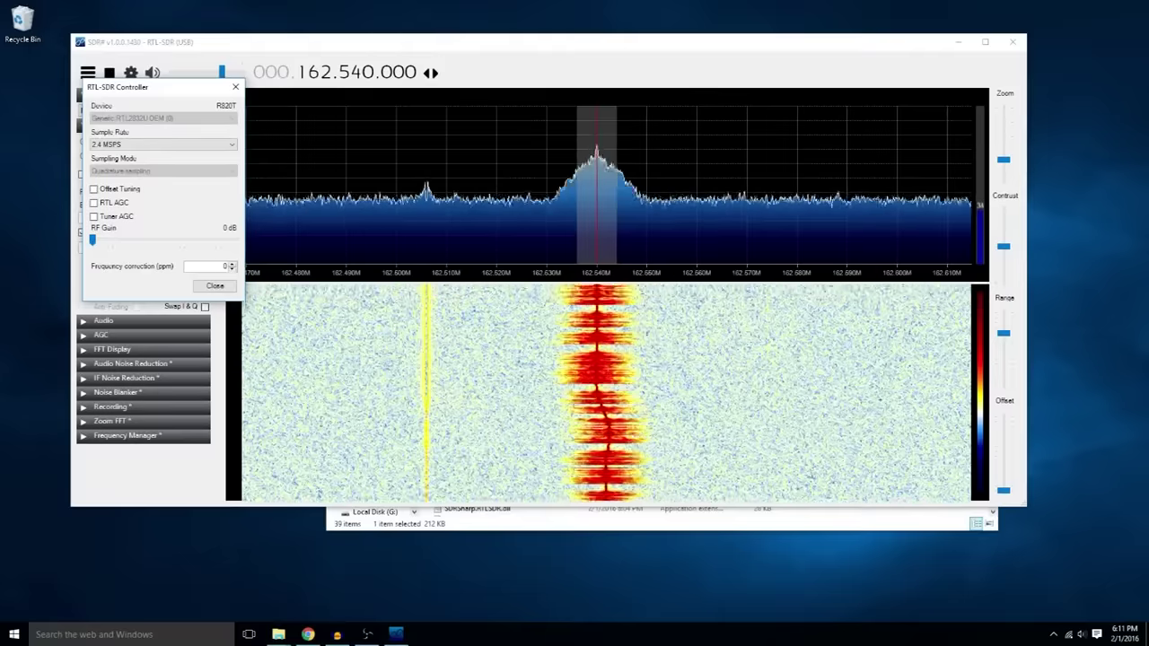
click(215, 286)
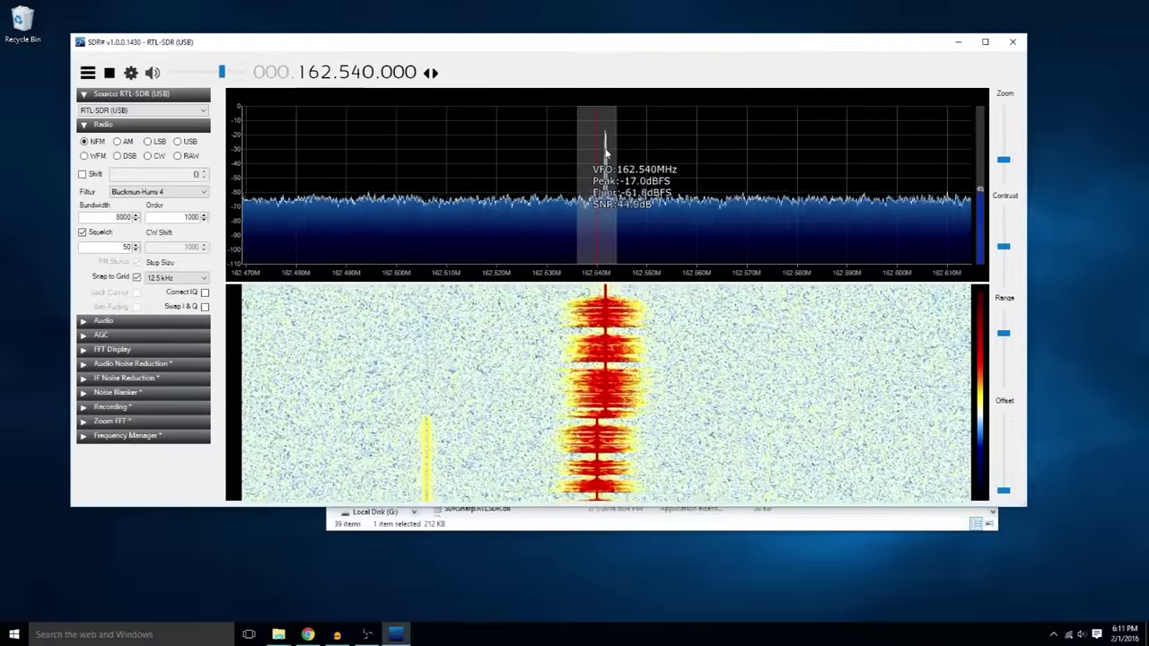
- Fine-tune the kHz digit down to 162.539, then back up to 162.542.000
scroll(368, 72, down, 1)
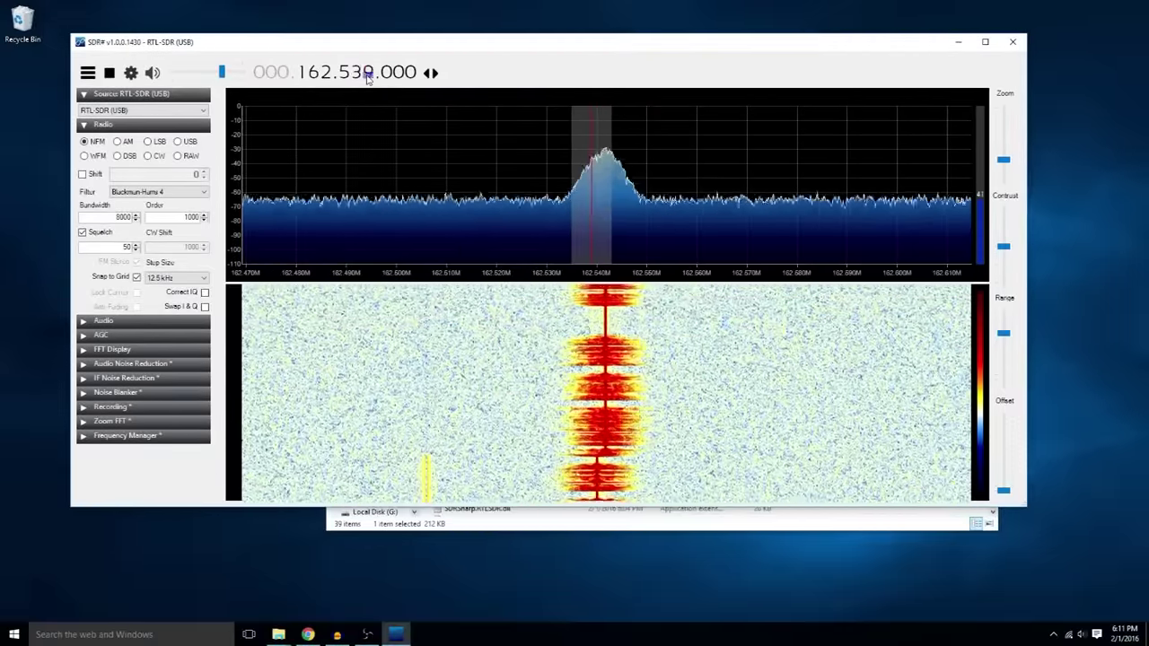
scroll(369, 71, up, 2)
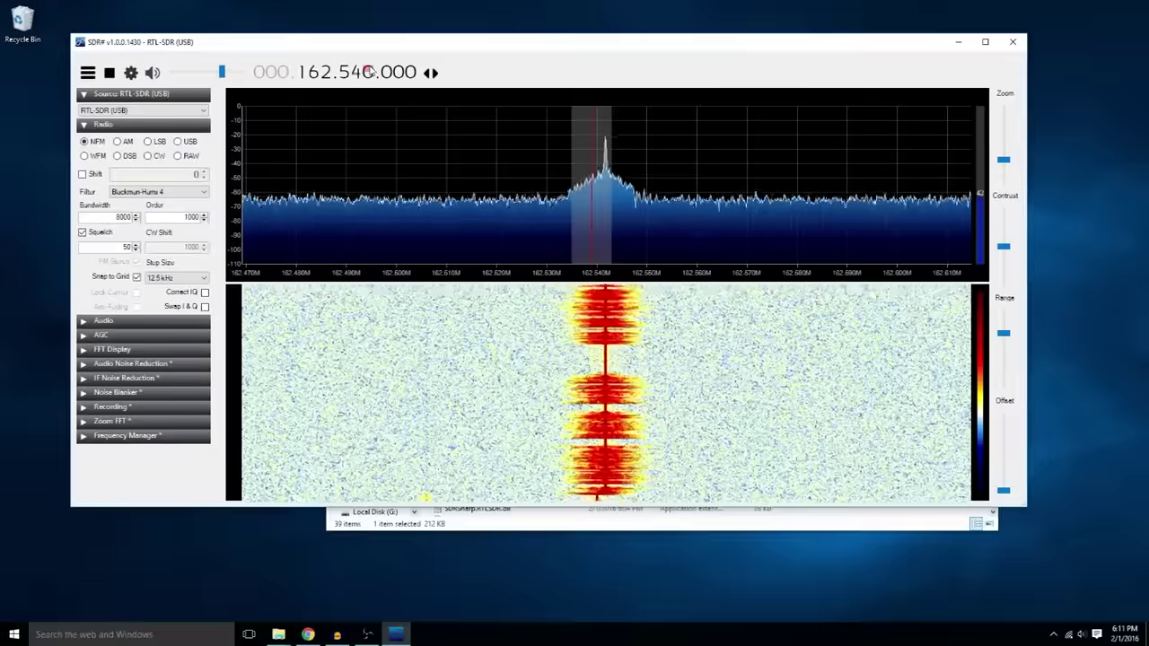
scroll(368, 72, up, 1)
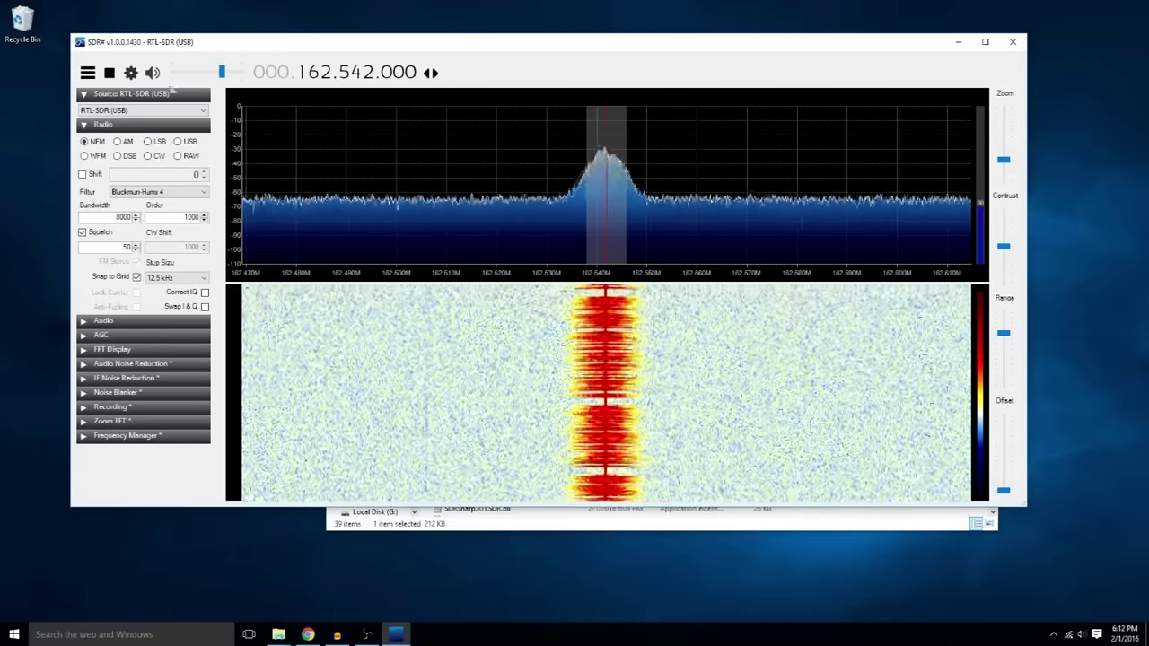
- Stop the receiver to freeze the 162.542 MHz weather signal on screen
click(110, 73)
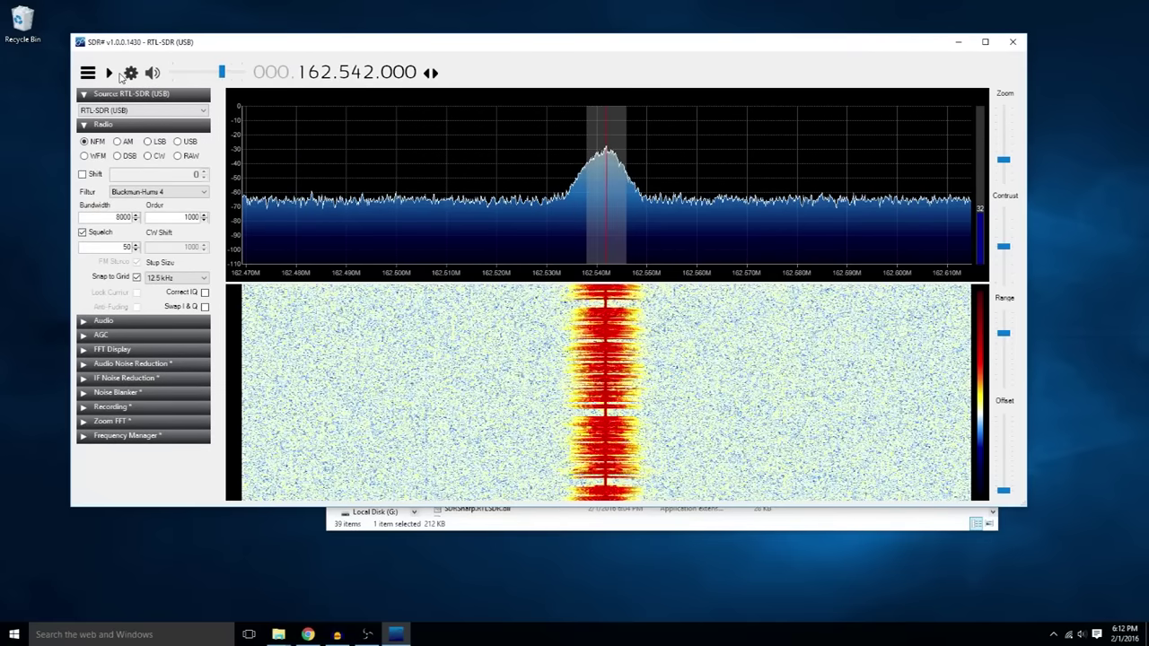